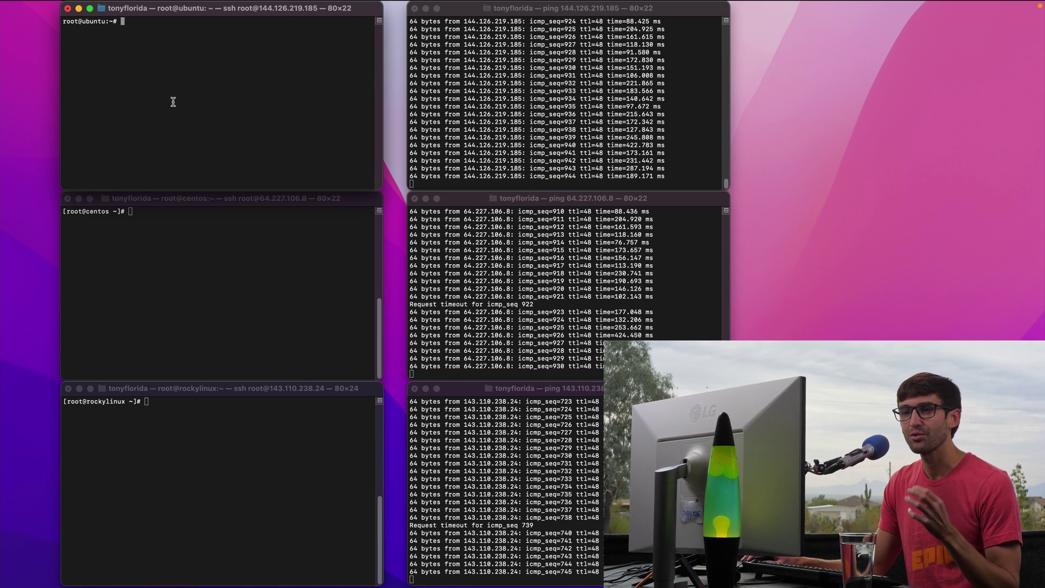
# Step: Review the Ubuntu, CentOS and Rocky Linux SSH sessions and their running pings
pyautogui.click(208, 252)
pyautogui.click(187, 107)
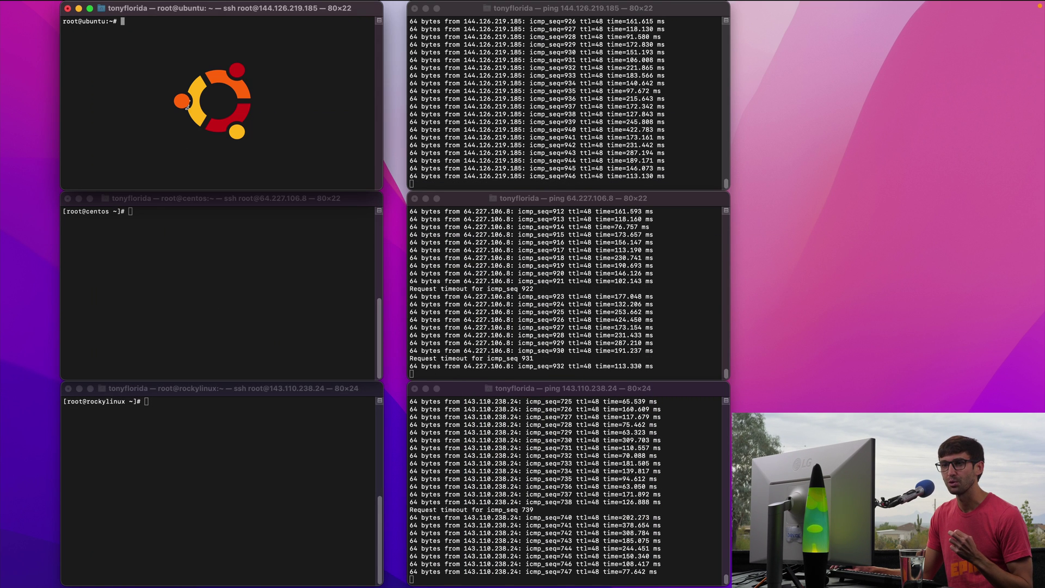
pyautogui.click(187, 262)
pyautogui.click(192, 452)
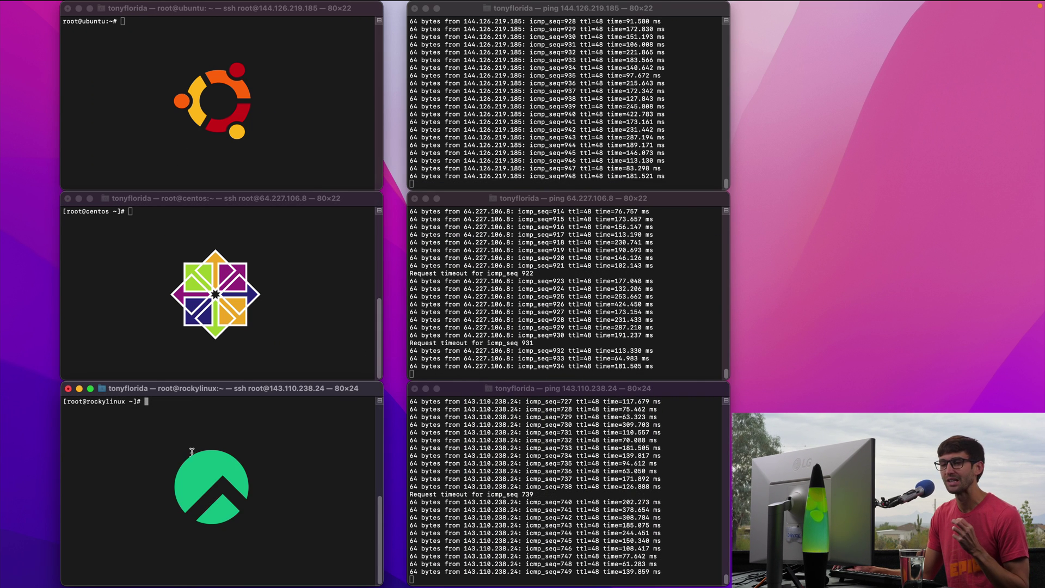
pyautogui.click(553, 73)
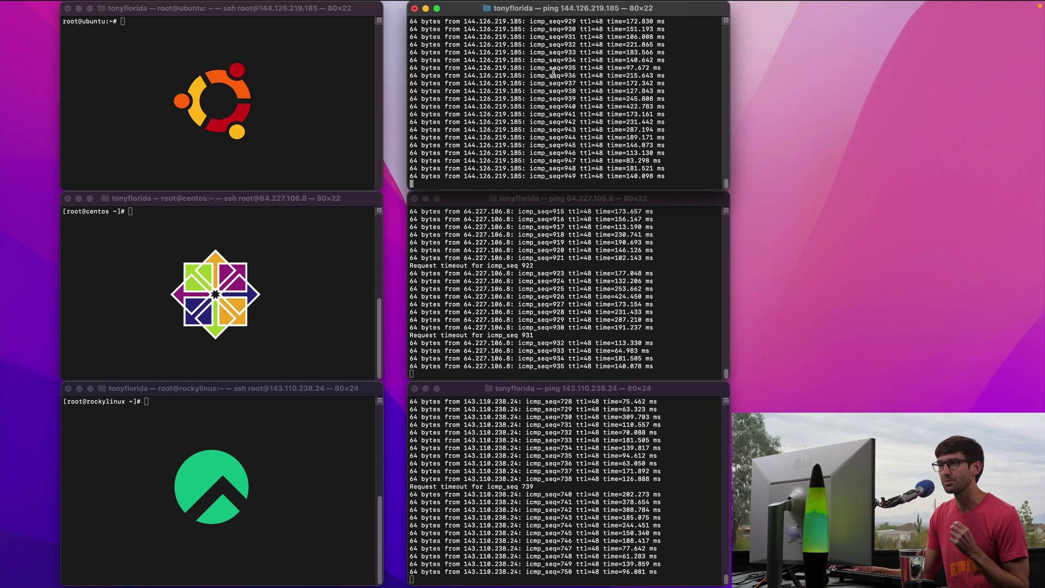
pyautogui.click(542, 242)
pyautogui.click(544, 475)
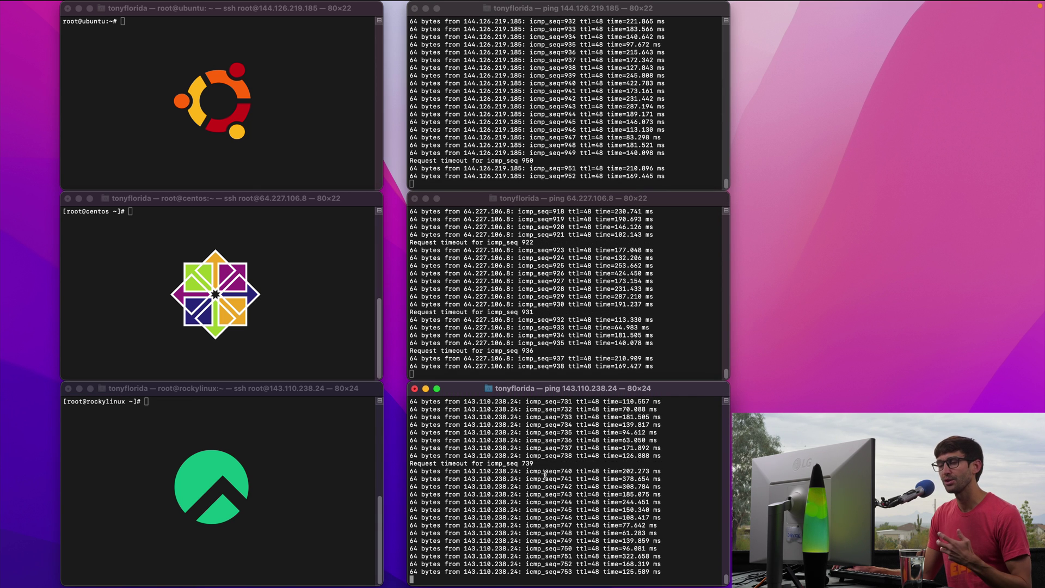
pyautogui.click(158, 81)
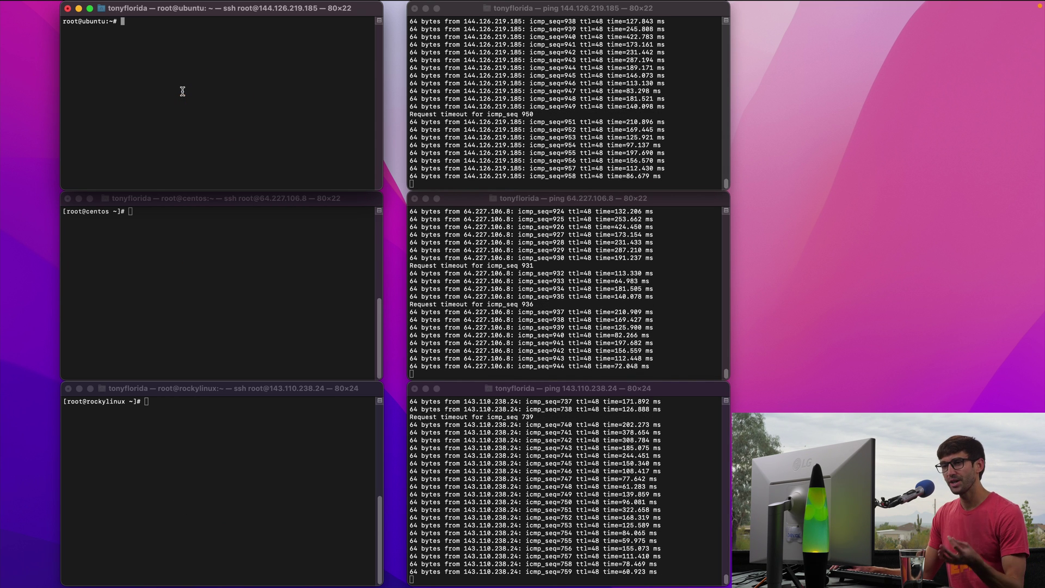
# Step: Run sysctl -w net.ipv4.icmp_echo_ignore_all=1 on Ubuntu, CentOS and Rocky Linux
pyautogui.press('super+grave')
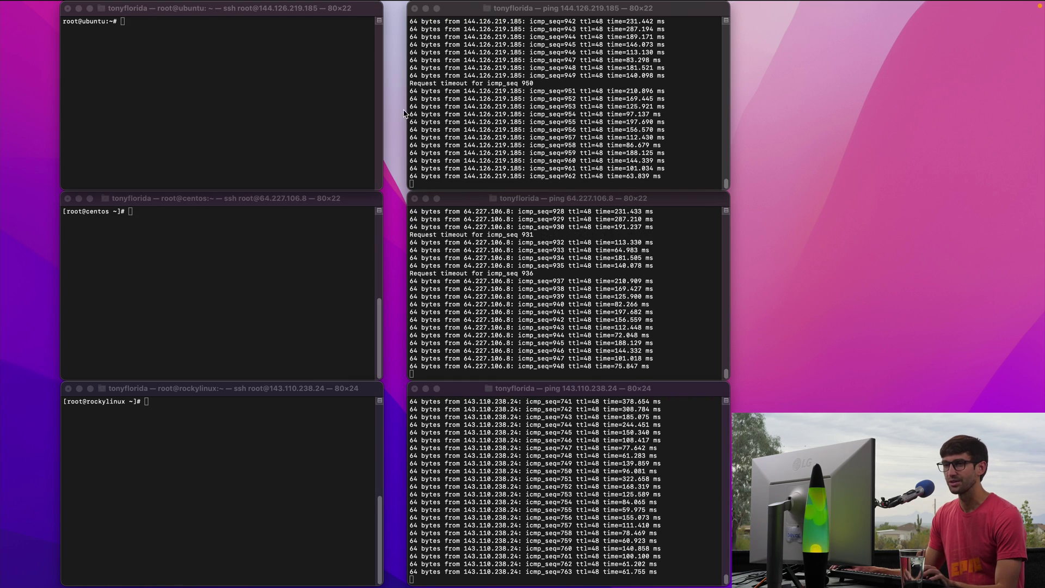
pyautogui.click(186, 65)
pyautogui.write('sysctl -w net.ipv4.icmp_echo_ignore_all=1')
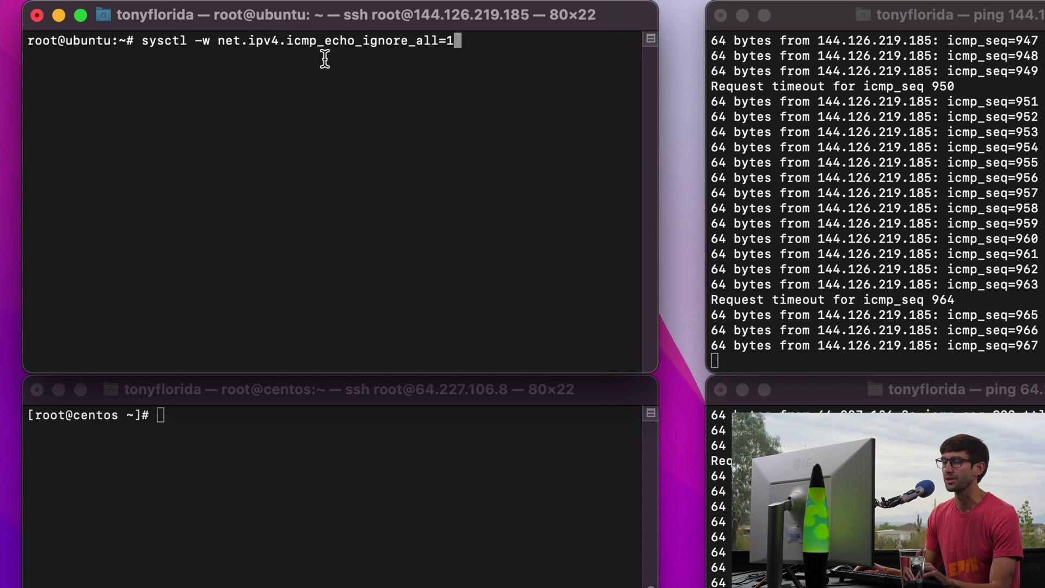
pyautogui.press('Return')
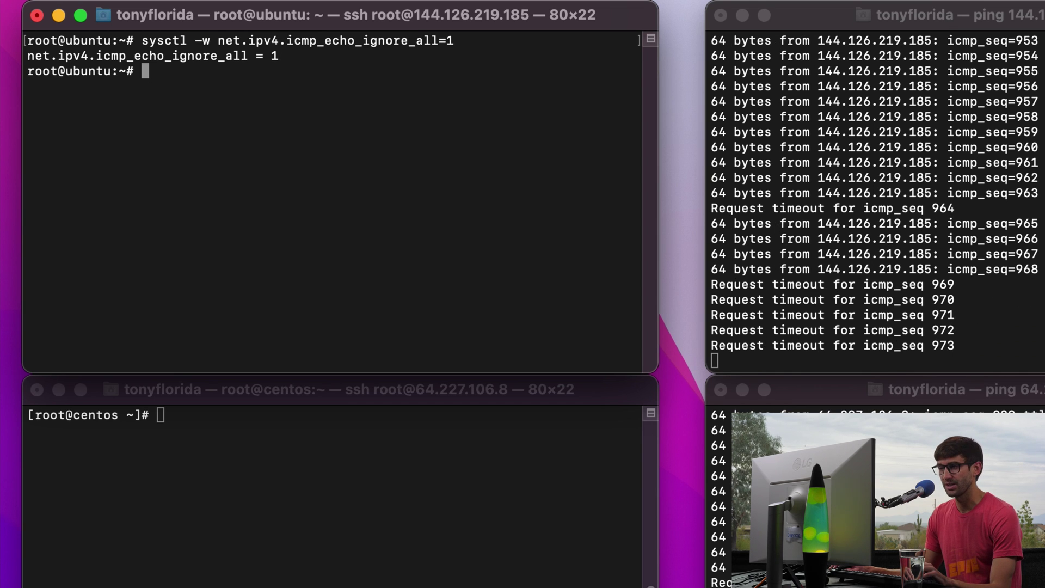
pyautogui.click(476, 494)
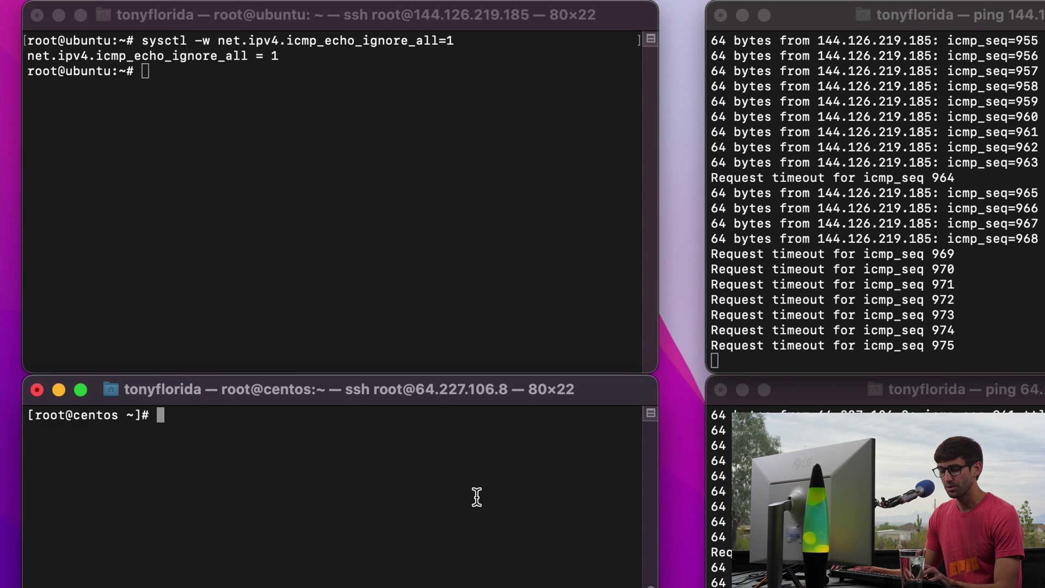
pyautogui.write('sysctl -w net.ipv4.icmp_echo_ignore_all=1')
pyautogui.press('Return')
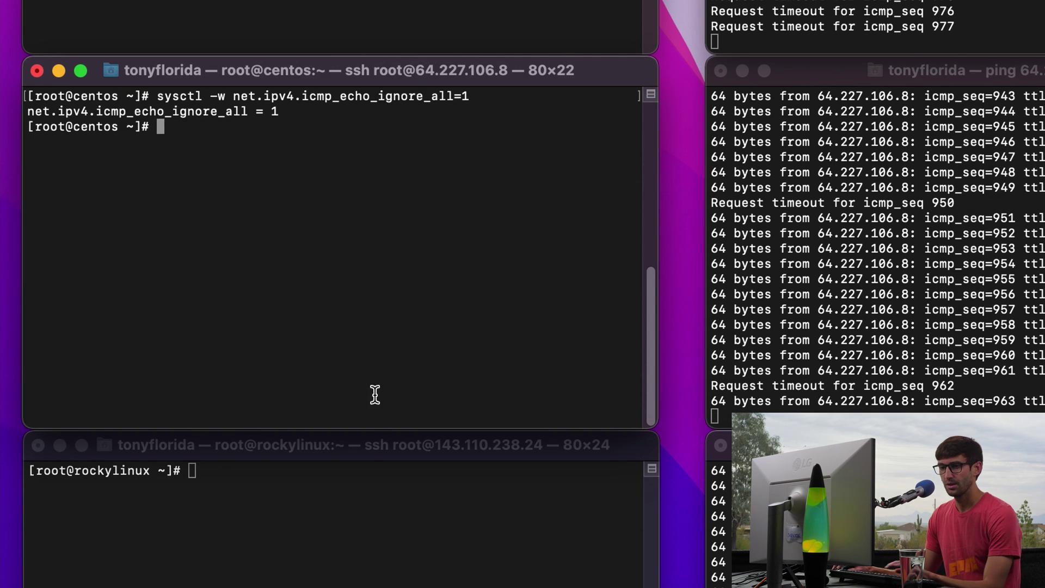
pyautogui.click(365, 422)
pyautogui.write('sysctl -w net.ipv4.icmp_echo_ignore_all=1')
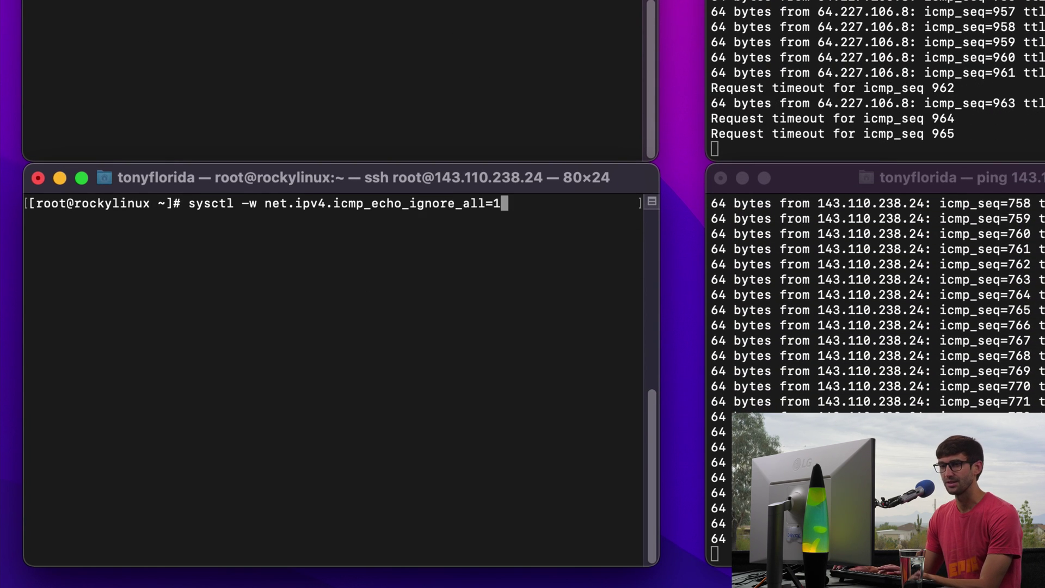
pyautogui.press('Return')
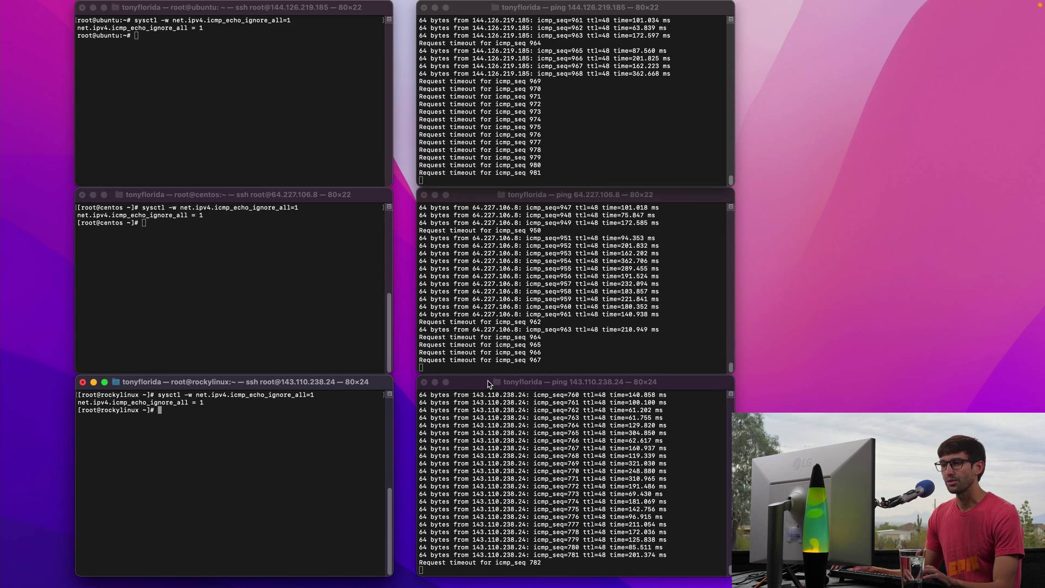
# Step: On Ubuntu, rerun the sysctl command with net.ipv4.icmp_echo_ignore_all=0
pyautogui.click(847, 325)
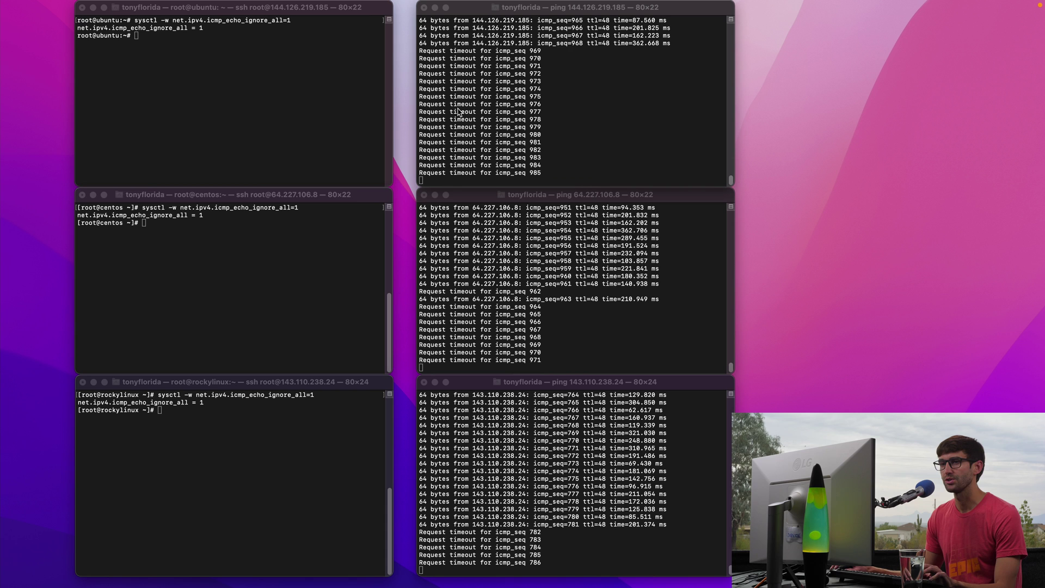
pyautogui.click(290, 85)
pyautogui.press('Up')
pyautogui.press('BackSpace')
pyautogui.write('0')
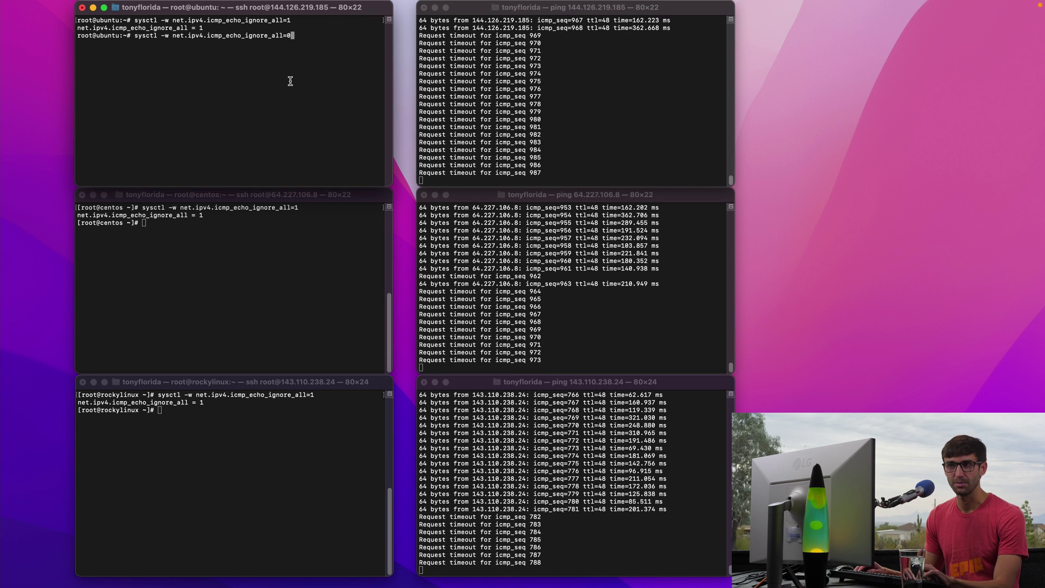
pyautogui.press('Return')
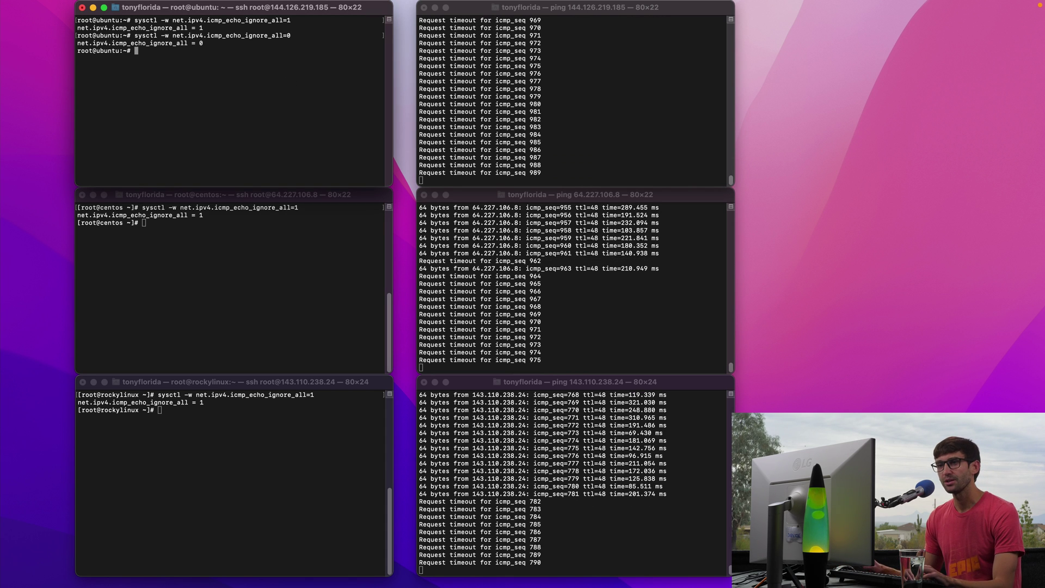
# Step: Reset net.ipv4.icmp_echo_ignore_all to 0 on CentOS and Rocky Linux
pyautogui.click(290, 241)
pyautogui.press('Up')
pyautogui.press('BackSpace')
pyautogui.write('0')
pyautogui.press('Return')
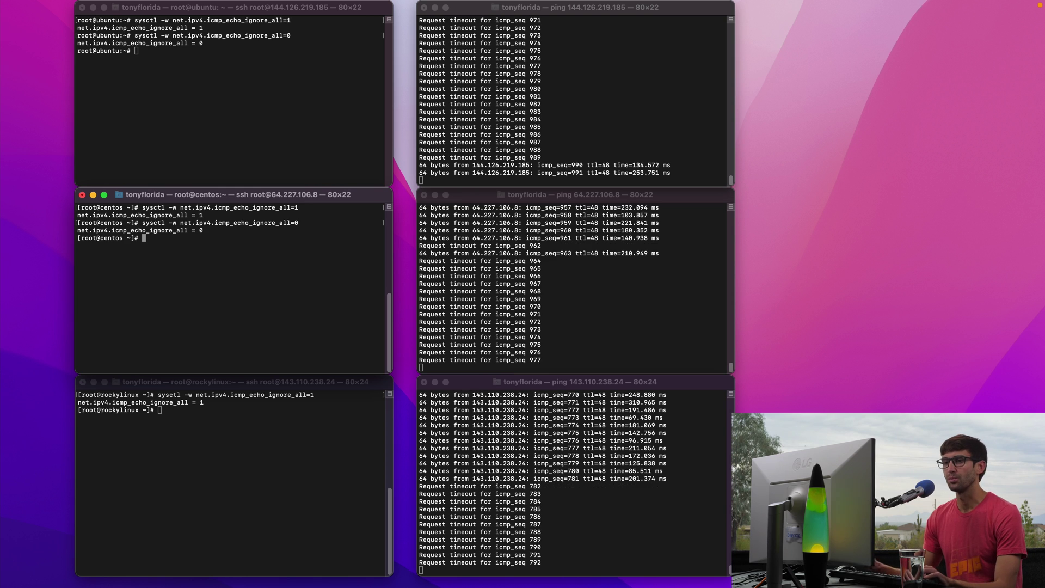
pyautogui.click(267, 413)
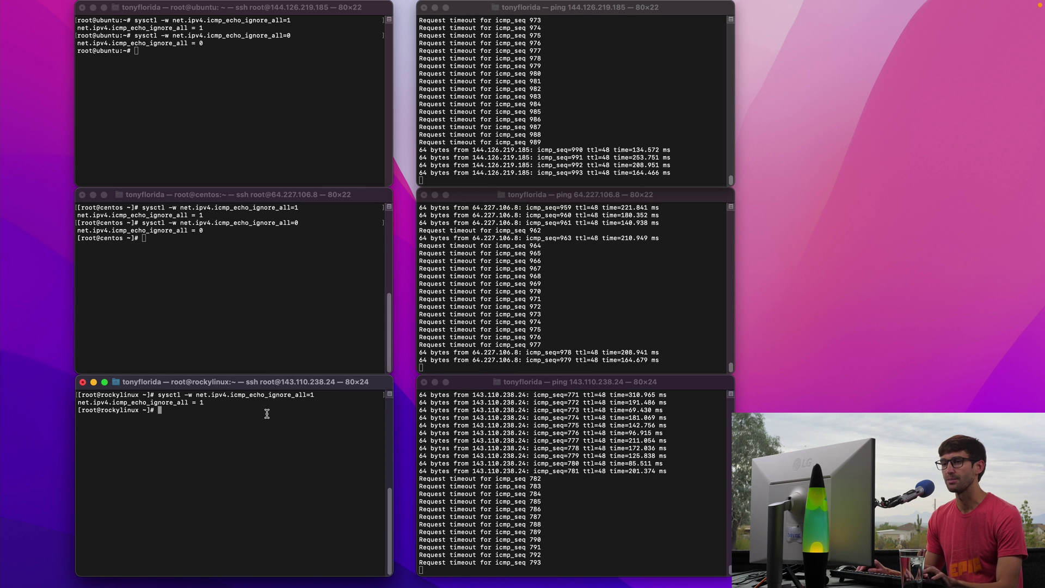
pyautogui.press('Up')
pyautogui.press('BackSpace')
pyautogui.write('0')
pyautogui.press('Return')
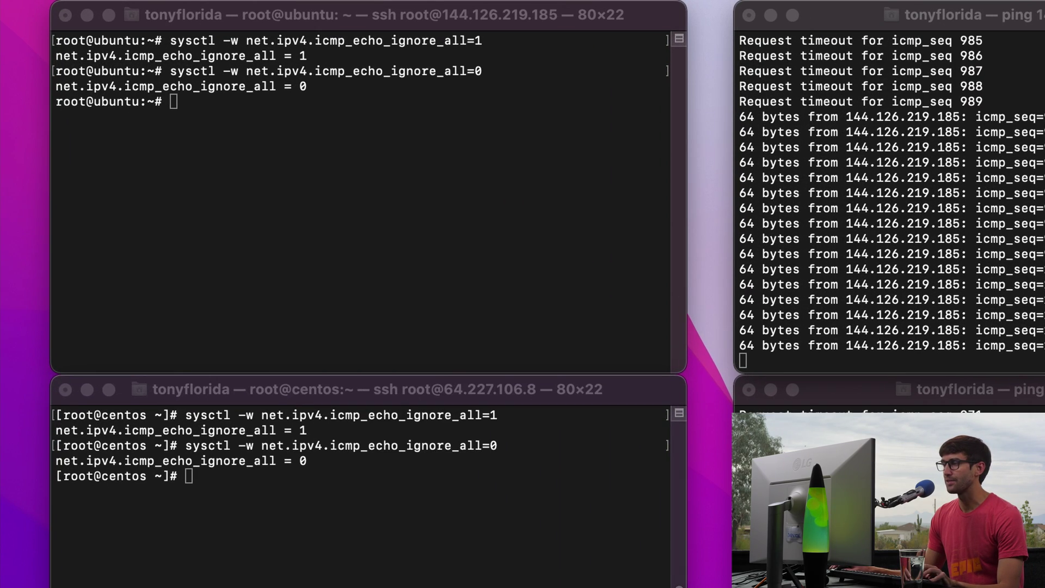
# Step: Append net.ipv4.icmp_echo_ignore_all = 1 to Ubuntu's /etc/sysctl.conf in vim and save
pyautogui.click(343, 181)
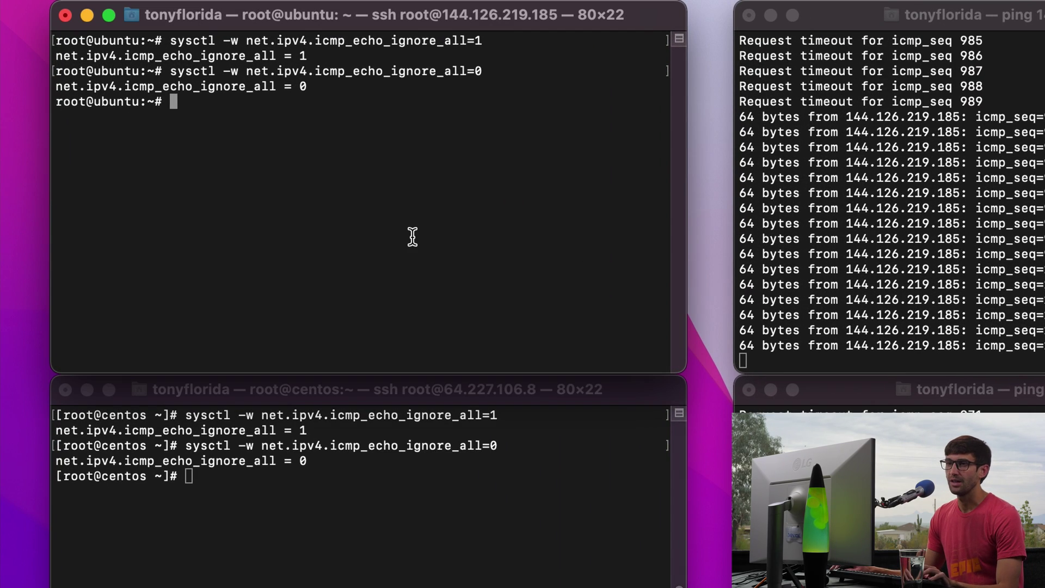
pyautogui.write('vim /etc/sysctl.conf')
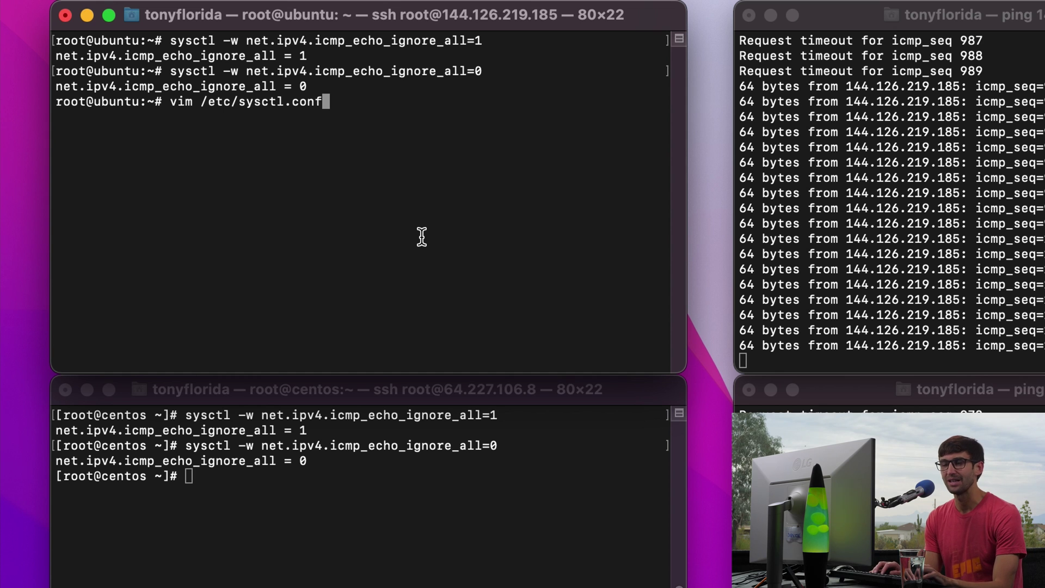
pyautogui.press('Return')
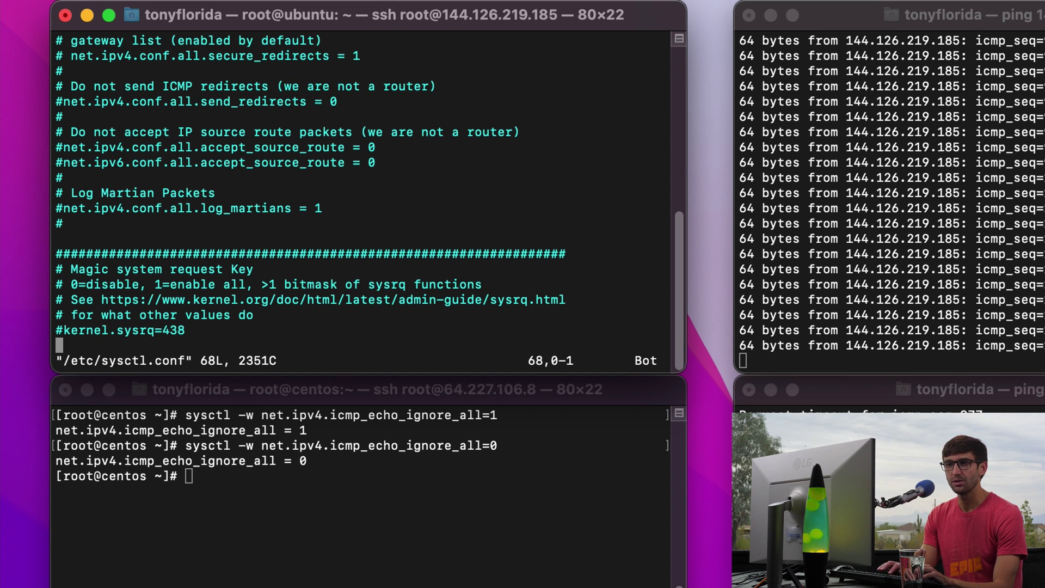
pyautogui.press('o')
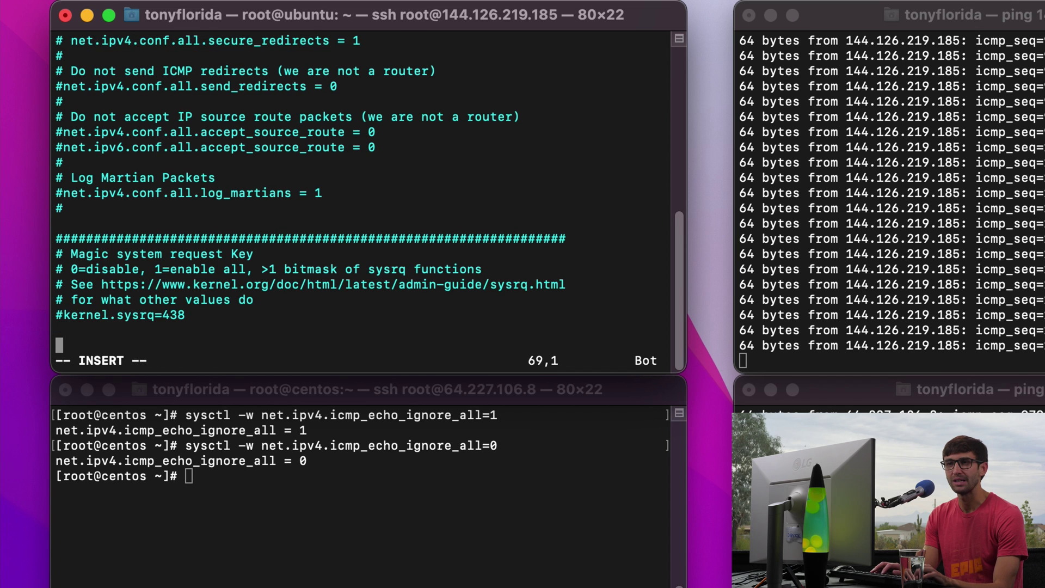
pyautogui.press('Return')
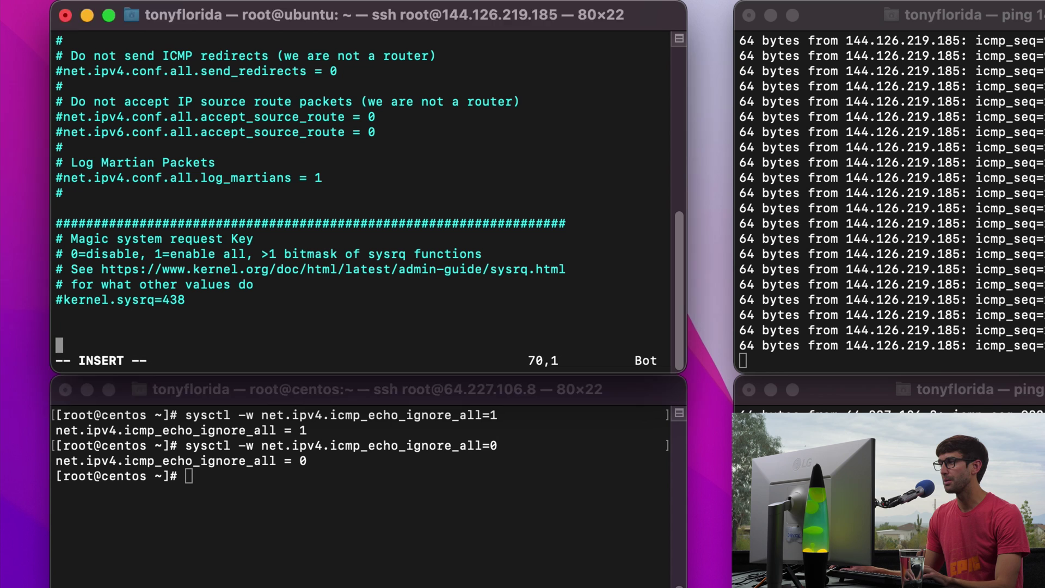
pyautogui.press('super+grave')
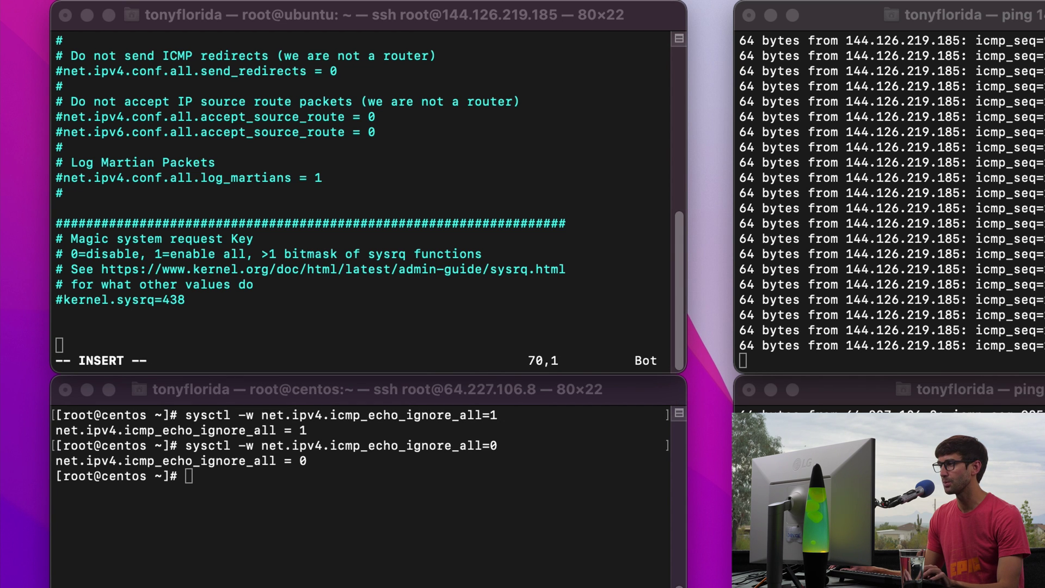
pyautogui.click(285, 317)
pyautogui.write('net.ipv4.icmp_echo_ignore_all = 1')
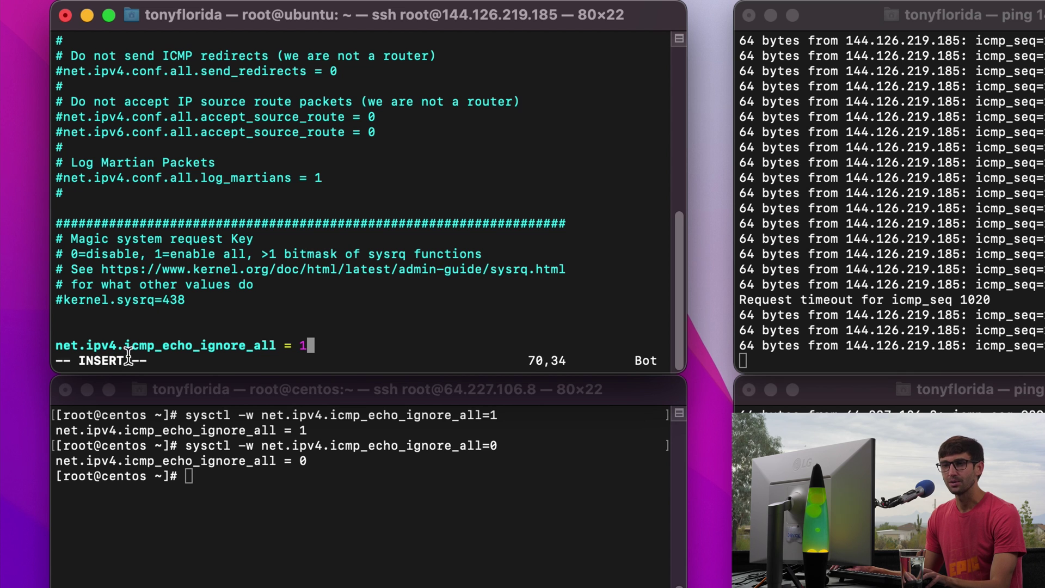
pyautogui.press('Escape')
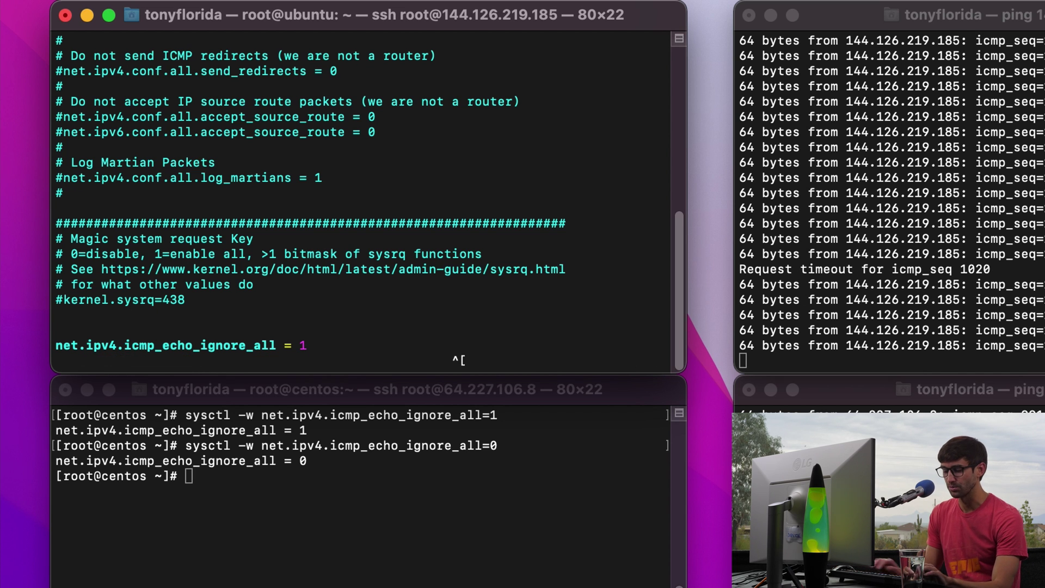
pyautogui.write(':wq')
pyautogui.press('Return')
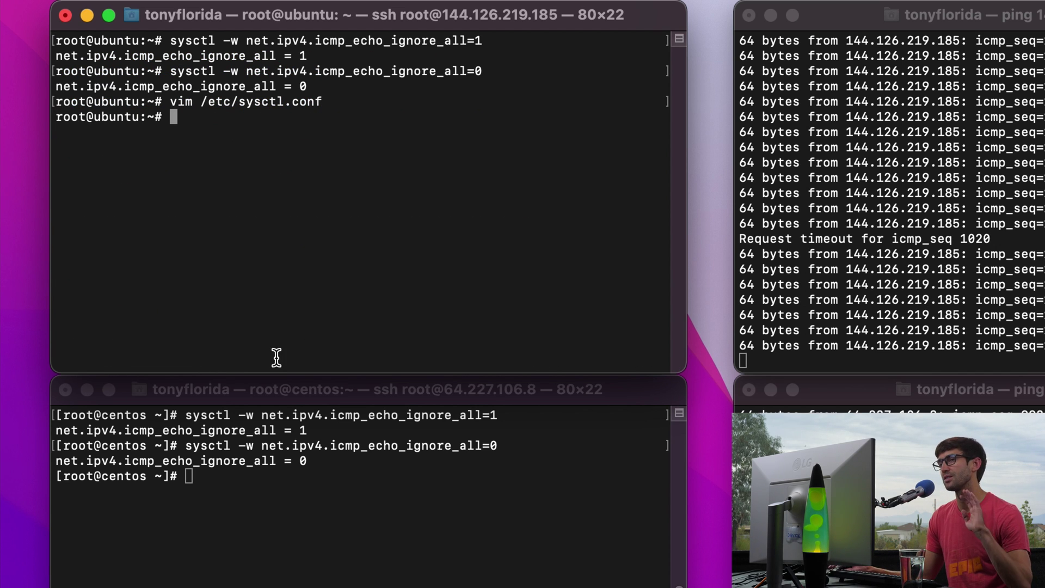
# Step: Reload the settings on Ubuntu with sysctl -p
pyautogui.press('super+Tab')
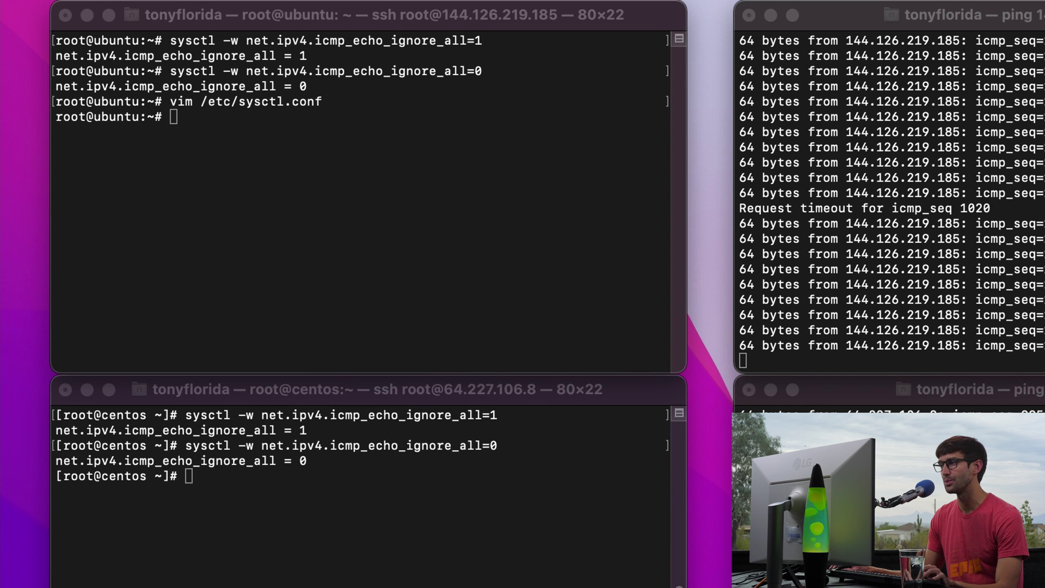
pyautogui.click(399, 280)
pyautogui.write('sysctl -p')
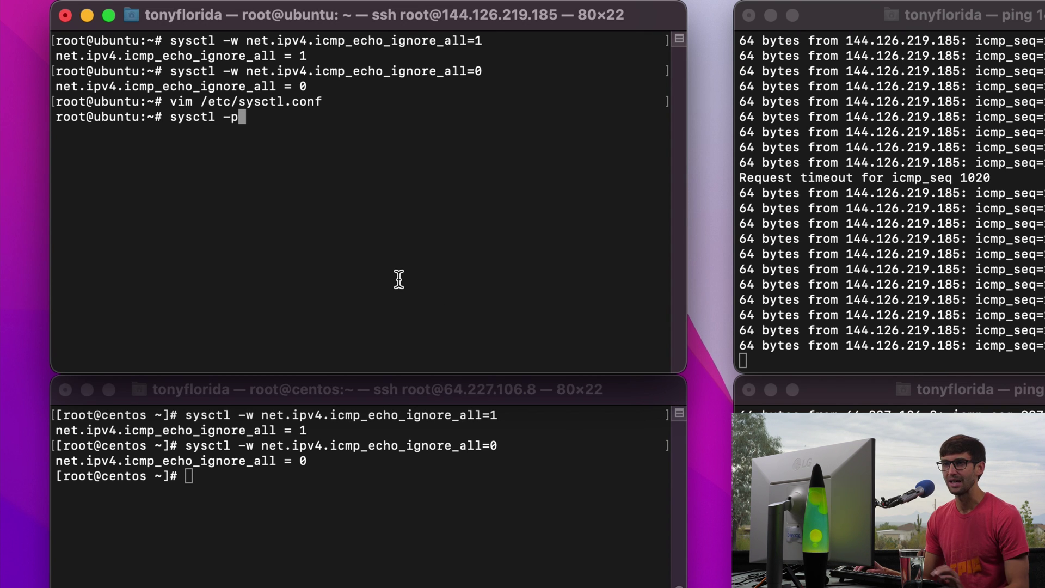
pyautogui.press('Return')
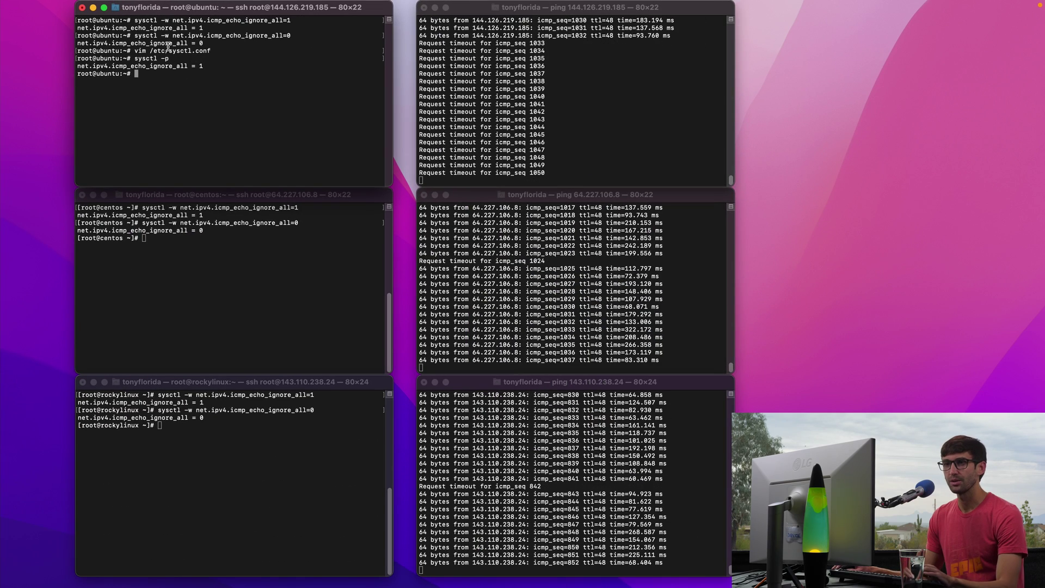
# Step: On CentOS, add net.ipv4.icmp_echo_ignore_all = 1 to the end of /etc/sysctl.conf and save
pyautogui.moveTo(210, 50); pyautogui.dragTo(139, 50)
pyautogui.press('super+c')
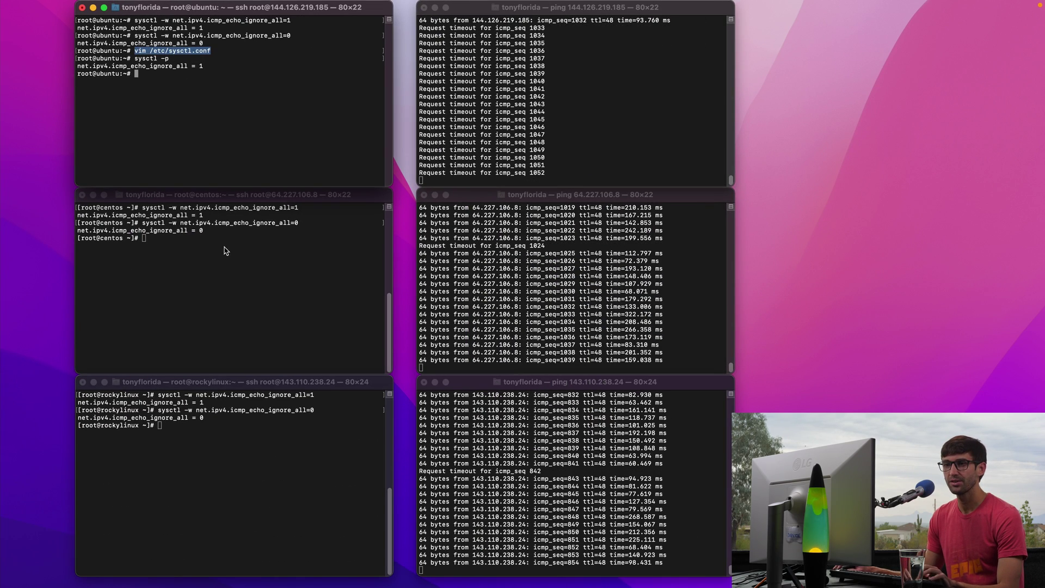
pyautogui.click(225, 250)
pyautogui.press('super+v')
pyautogui.press('Return')
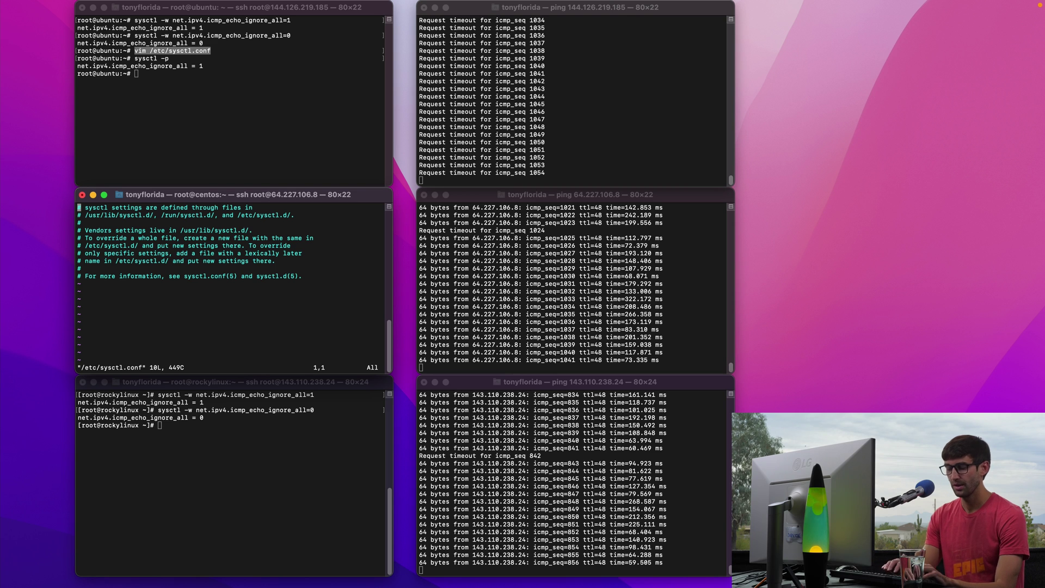
pyautogui.click(79, 238)
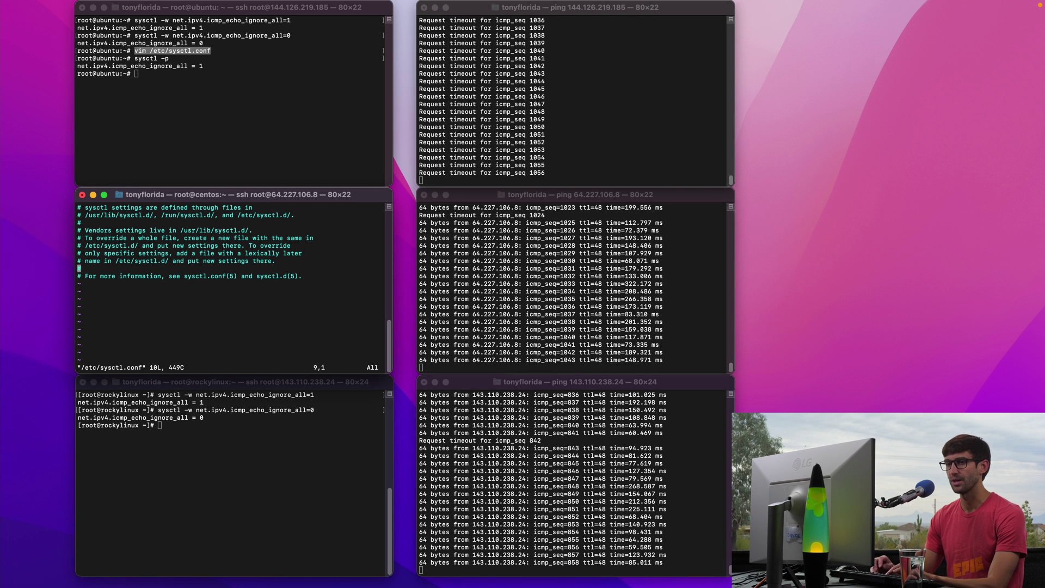
pyautogui.press('G')
pyautogui.press('o')
pyautogui.click(229, 468)
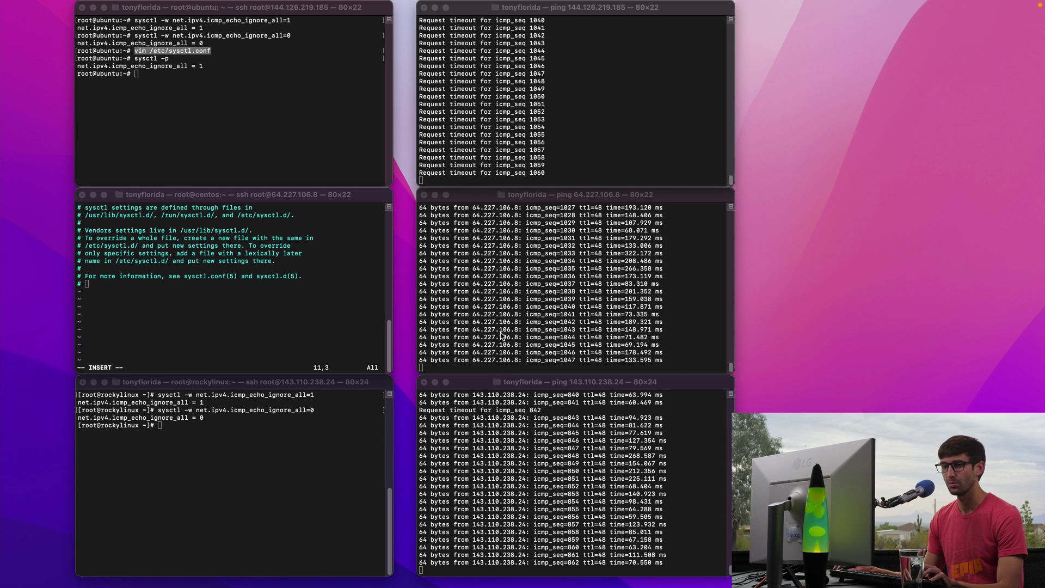
pyautogui.click(248, 308)
pyautogui.press('BackSpace')
pyautogui.press('BackSpace')
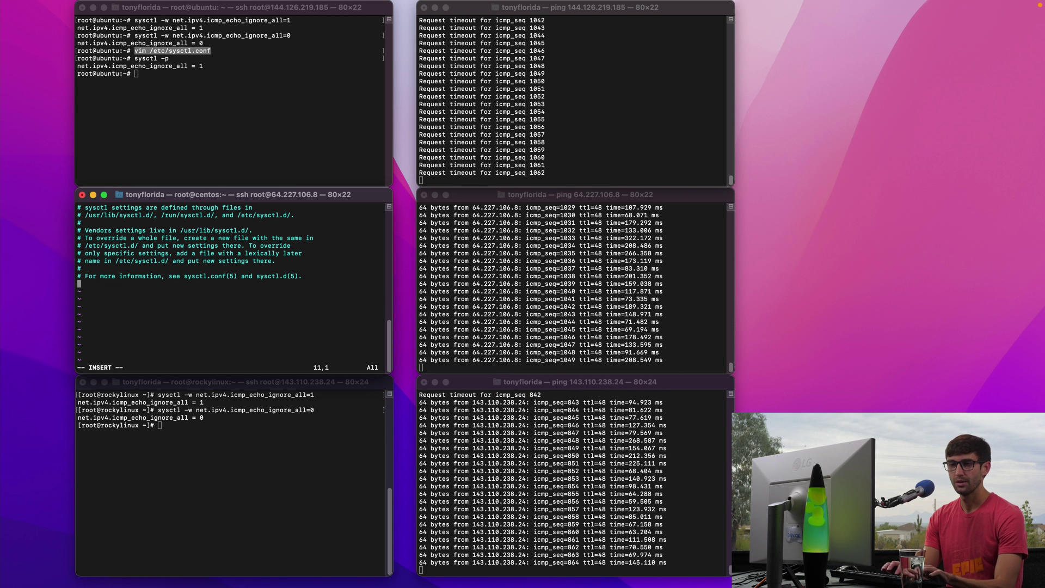
pyautogui.write('net.ipv4.icmp_echo_ignore_all =')
pyautogui.write('q')
pyautogui.press('Return')
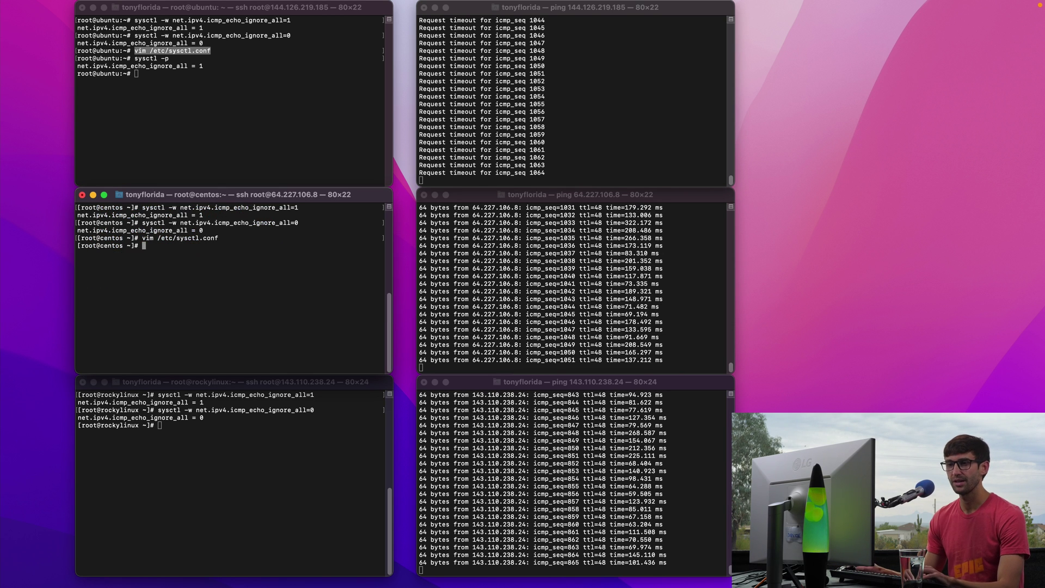
# Step: On Rocky Linux, add net.ipv4.icmp_echo_ignore_all = 1 to /etc/sysctl.conf and save with :wq
pyautogui.click(208, 458)
pyautogui.write('vim ')
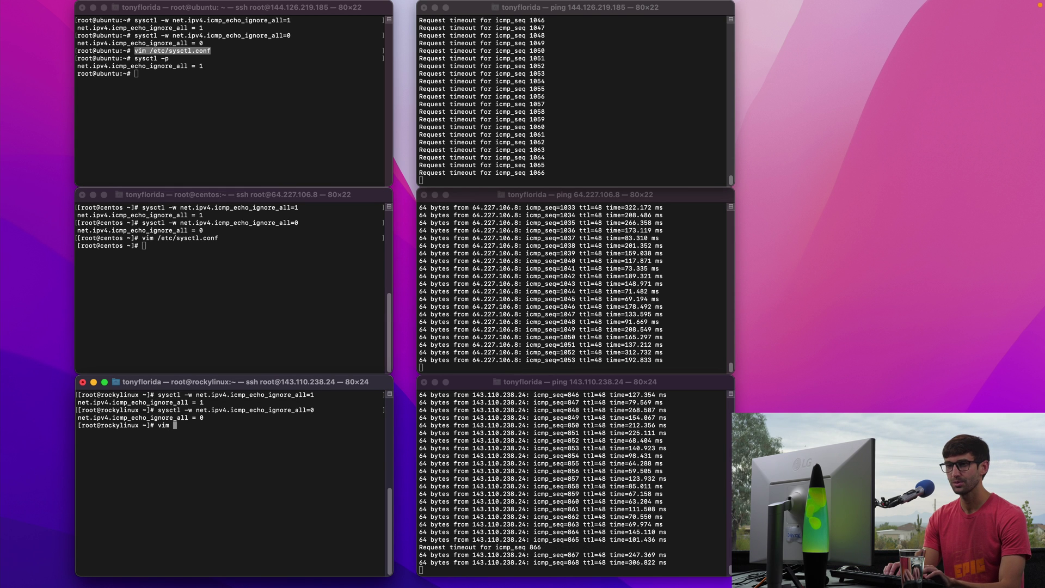
pyautogui.write('/etc/sysc')
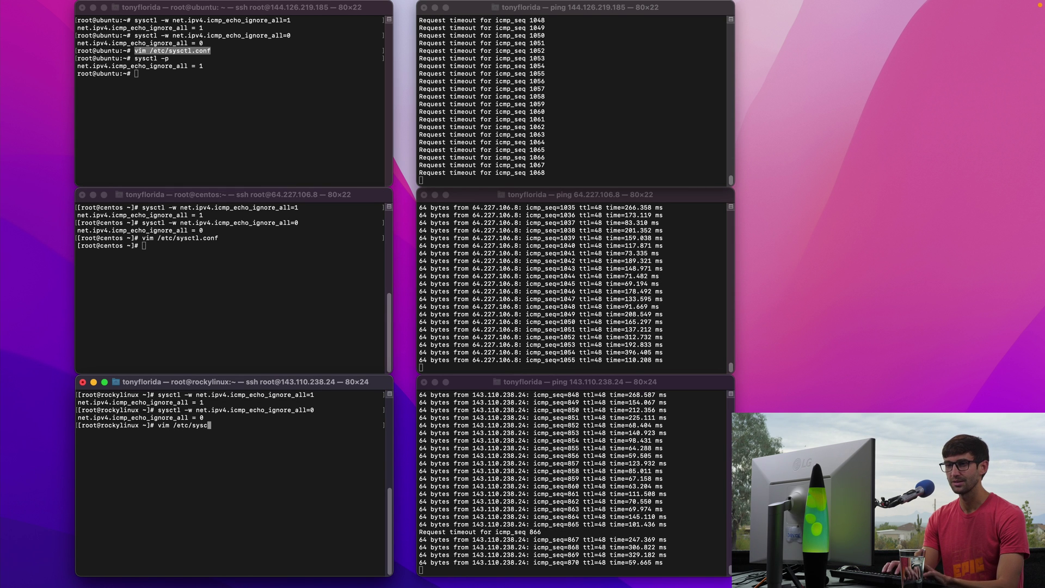
pyautogui.write('tl.conf')
pyautogui.press('Return')
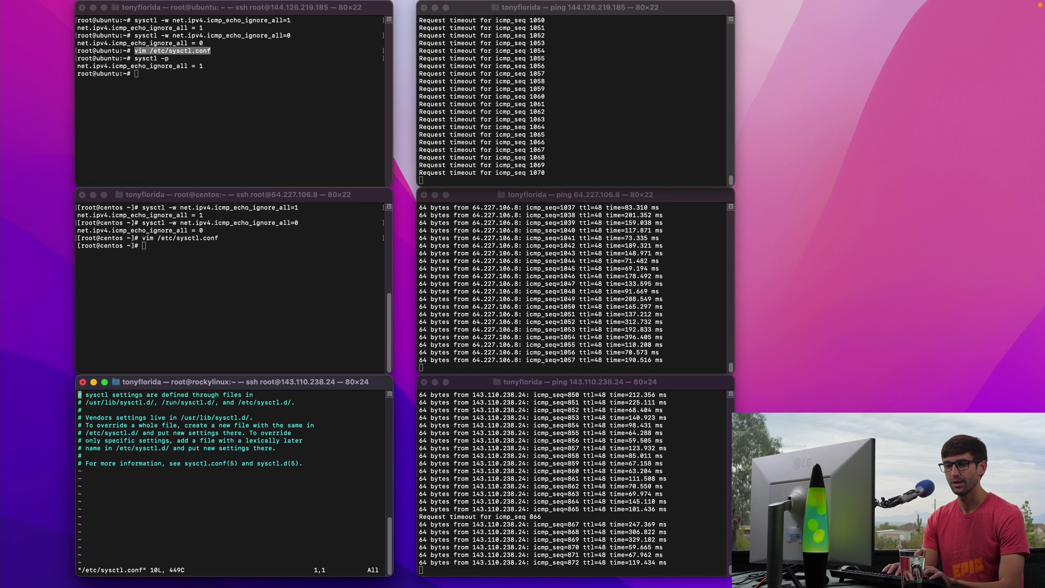
pyautogui.press('Down')
pyautogui.press('Down')
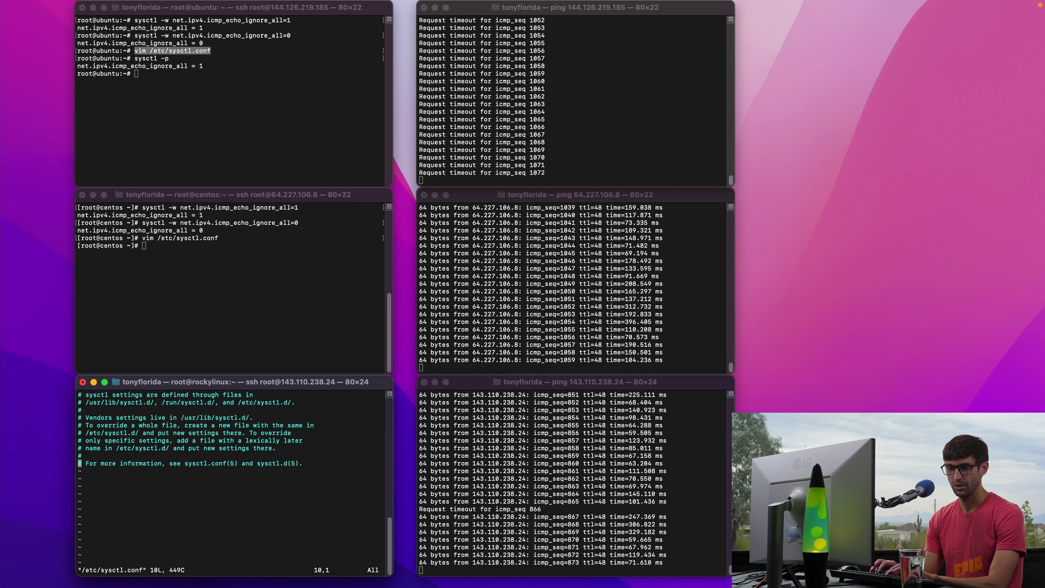
pyautogui.press('o')
pyautogui.write('net.ipv4.icmp_echo_ignore_all = 1')
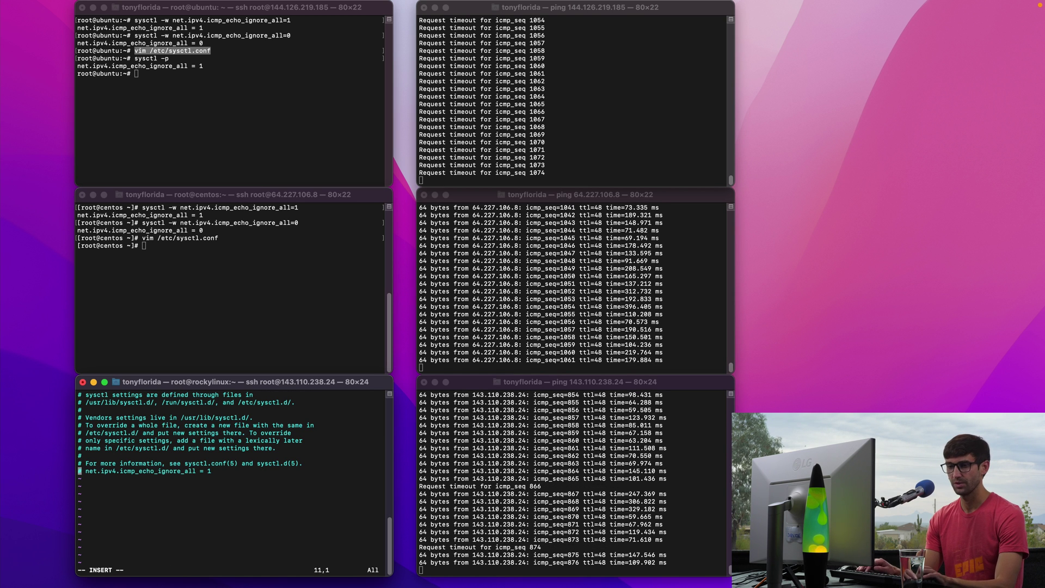
pyautogui.press('Delete')
pyautogui.press('Delete')
pyautogui.press('Escape')
pyautogui.write(':wq')
pyautogui.press('Return')
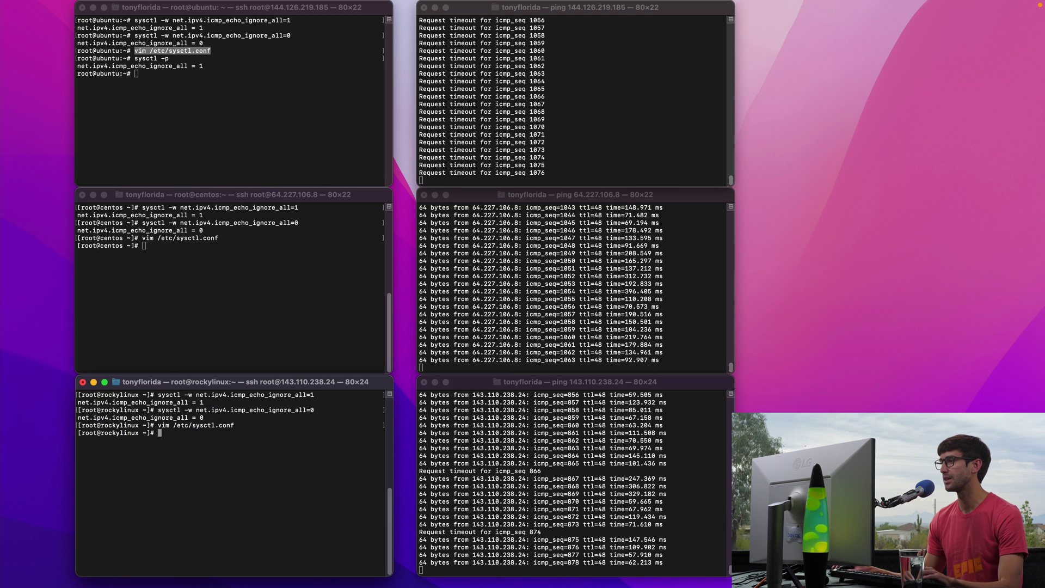
# Step: Run sysctl -p on CentOS and Rocky Linux to apply the setting
pyautogui.press('super+Tab')
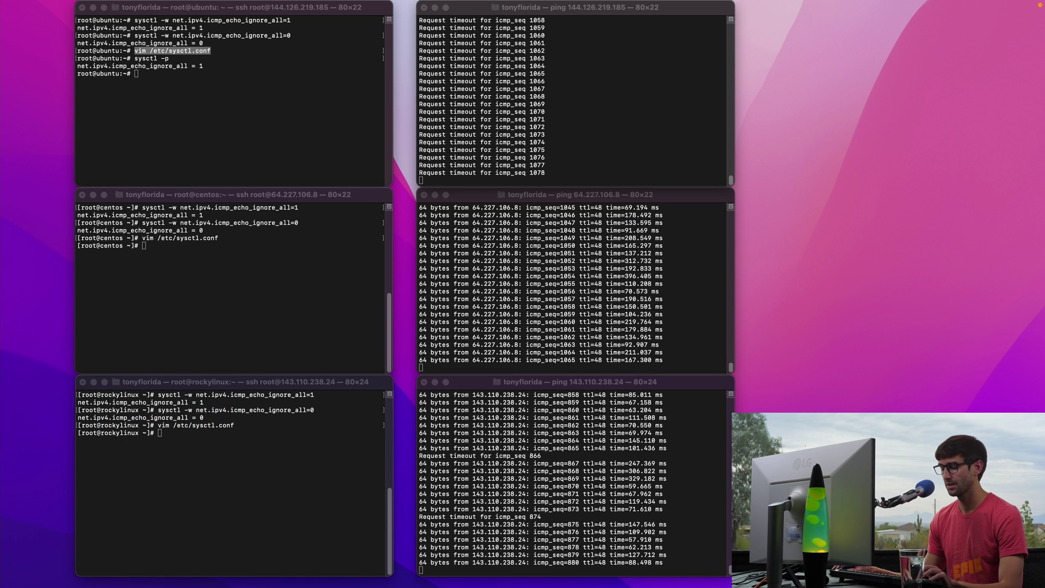
pyautogui.click(245, 252)
pyautogui.write('sysctl -p')
pyautogui.press('Return')
pyautogui.click(263, 431)
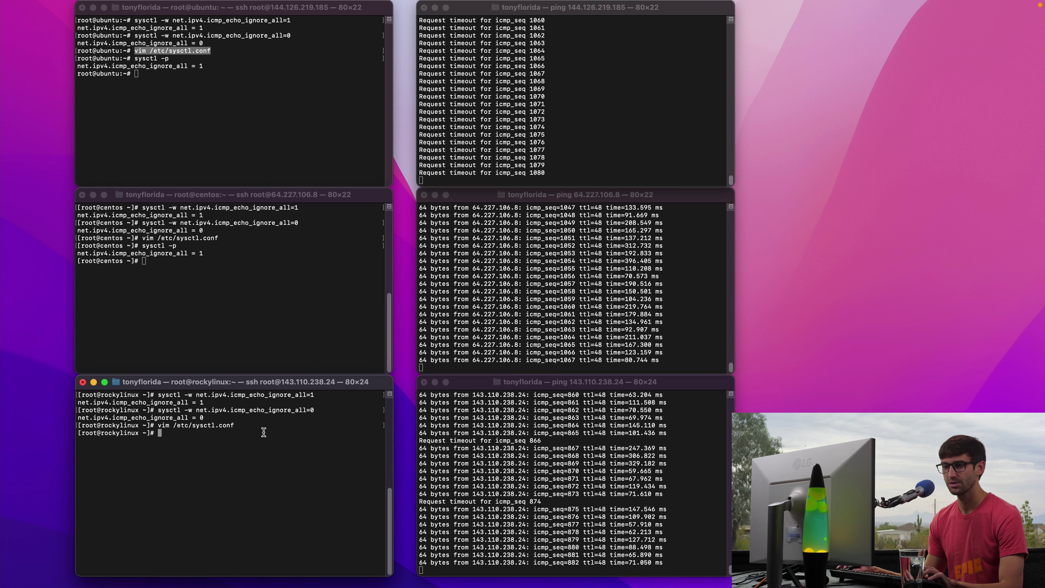
pyautogui.write('sysctl -p')
pyautogui.press('Return')
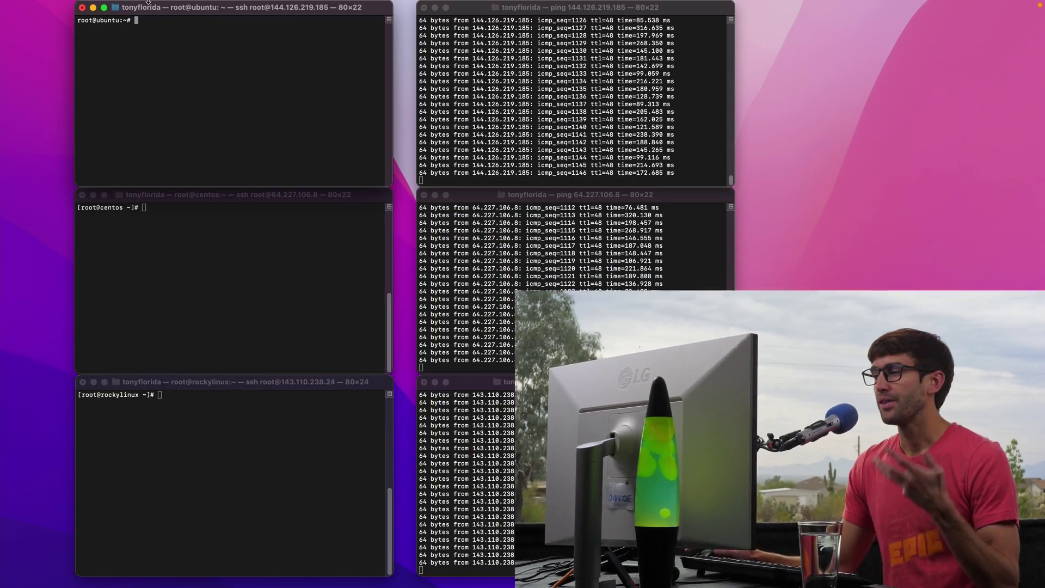
# Step: Run iptables -I INPUT -p icmp --icmp-type echo-request -j DROP on Ubuntu
pyautogui.write('iptables -I INPUT -p icmp --icmp-type echo-request -j DROP')
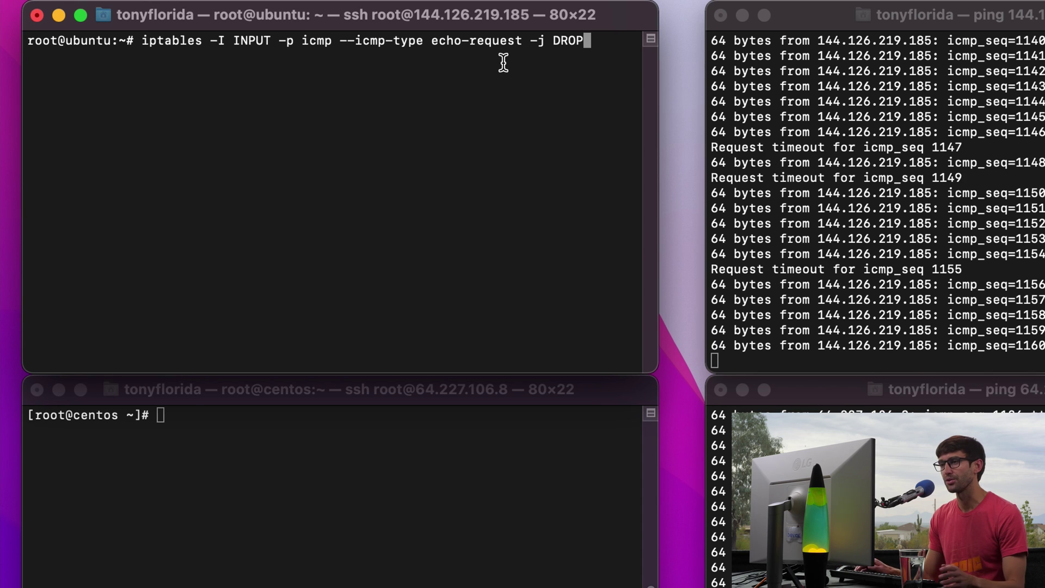
pyautogui.press('Return')
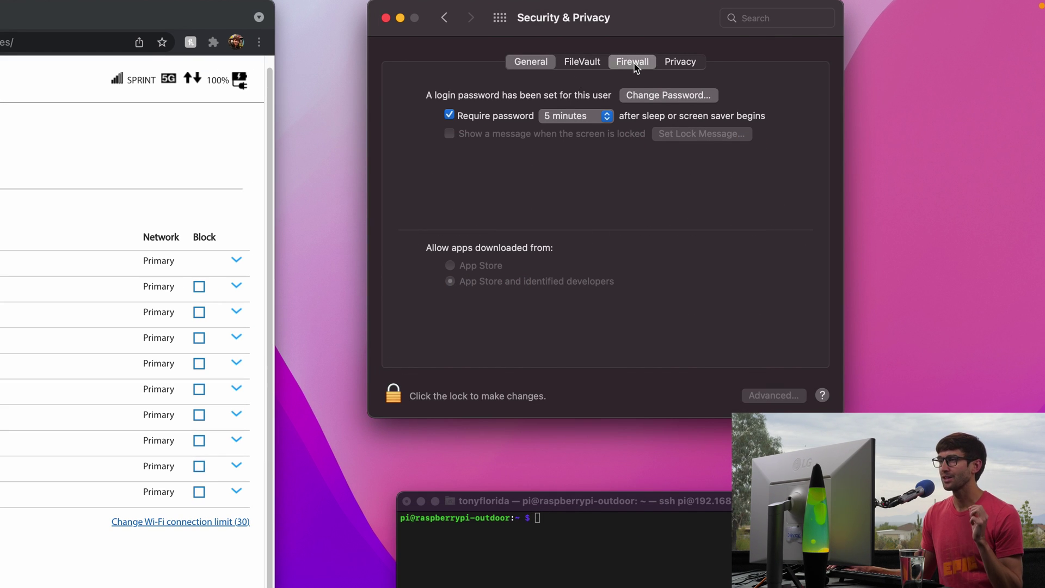
# Step: Unlock the Firewall pane, check Enable stealth mode in Firewall Options, confirm, and relock
pyautogui.click(634, 63)
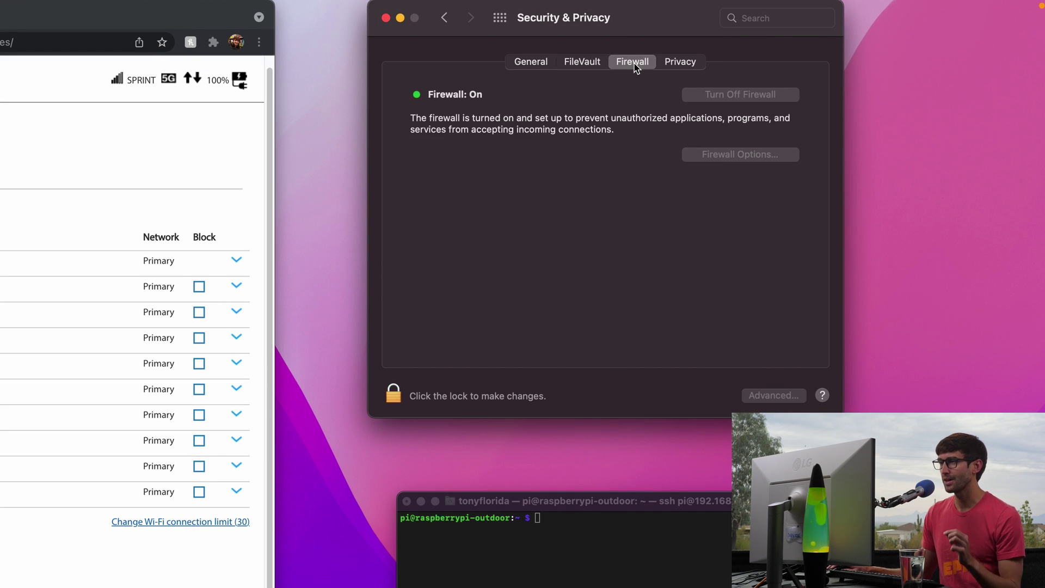
pyautogui.click(399, 399)
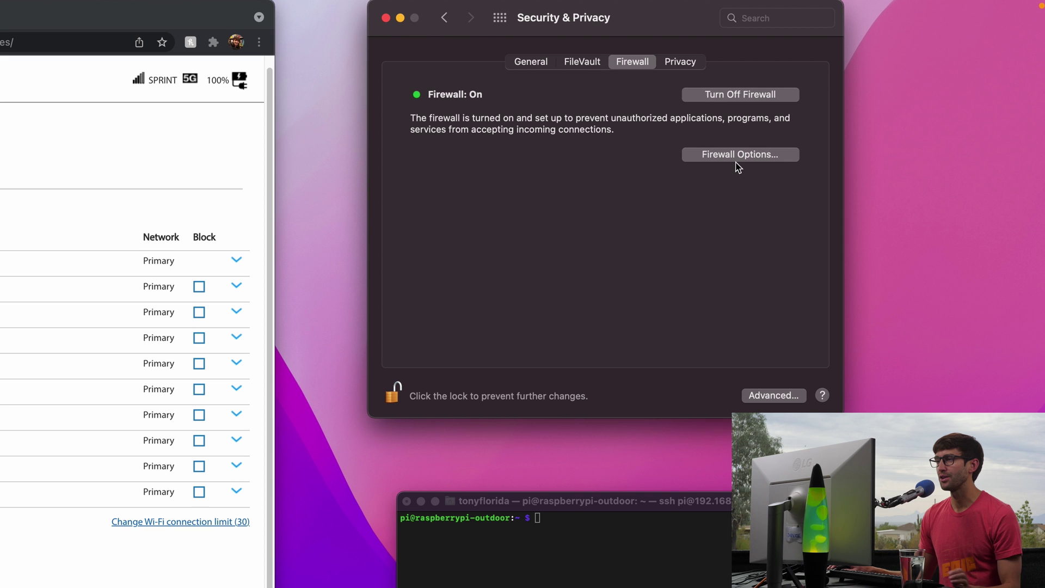
pyautogui.click(737, 157)
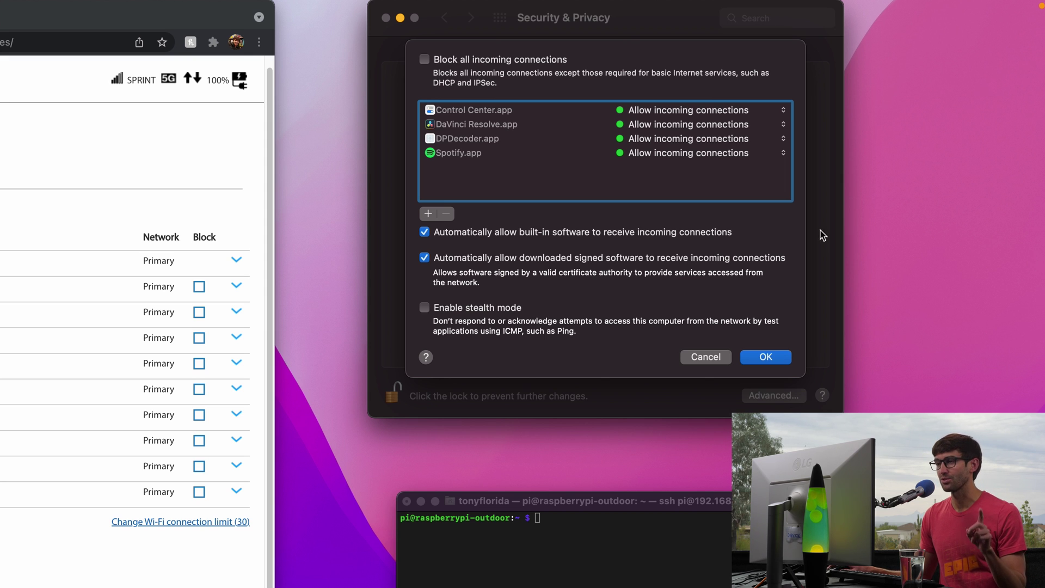
pyautogui.click(469, 310)
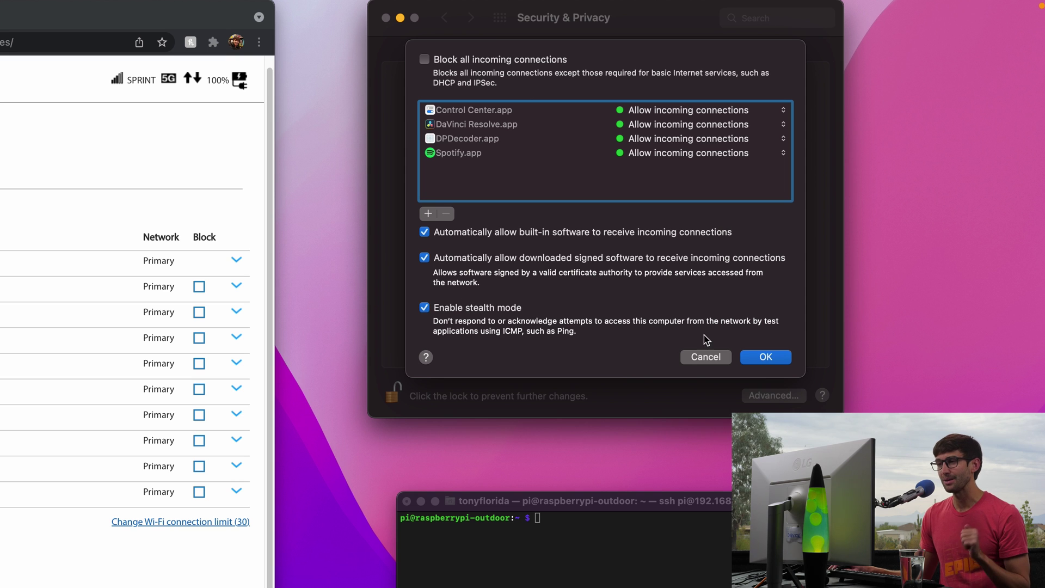
pyautogui.click(785, 357)
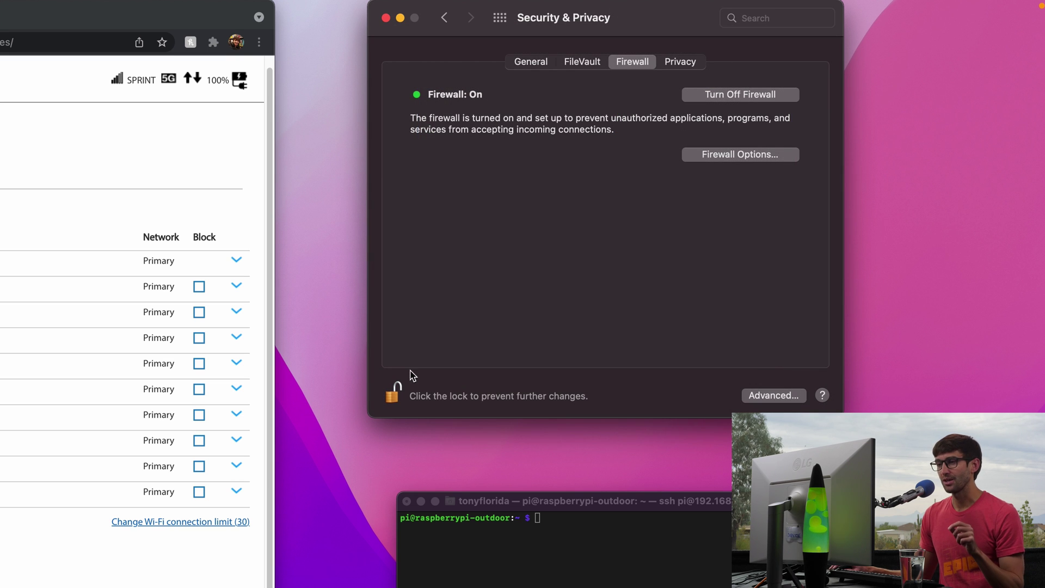
pyautogui.click(393, 398)
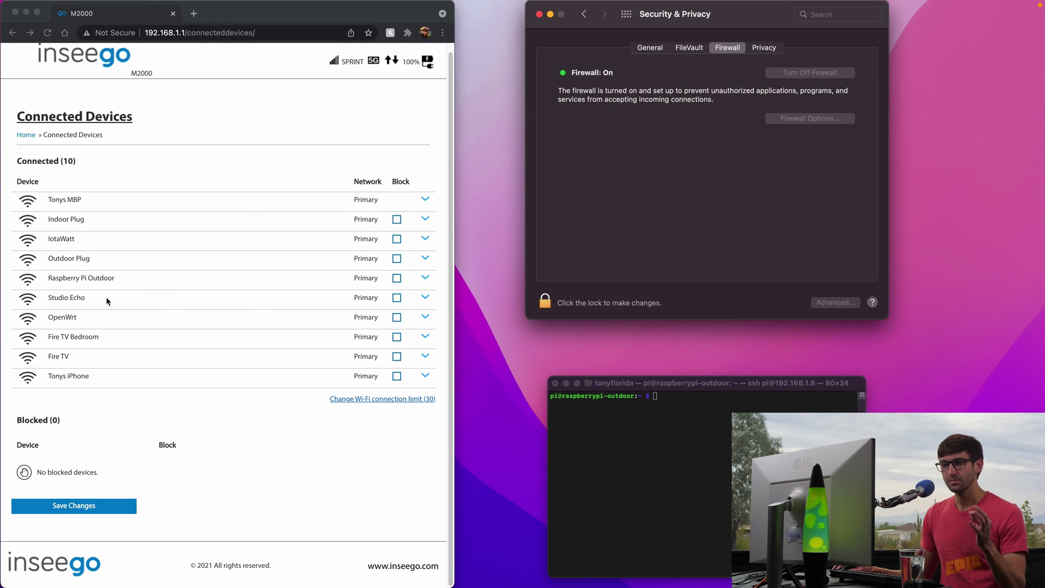
# Step: Expand the Raspberry Pi Outdoor and MacBook rows in Connected Devices to reveal their IPv4 addresses
pyautogui.click(616, 429)
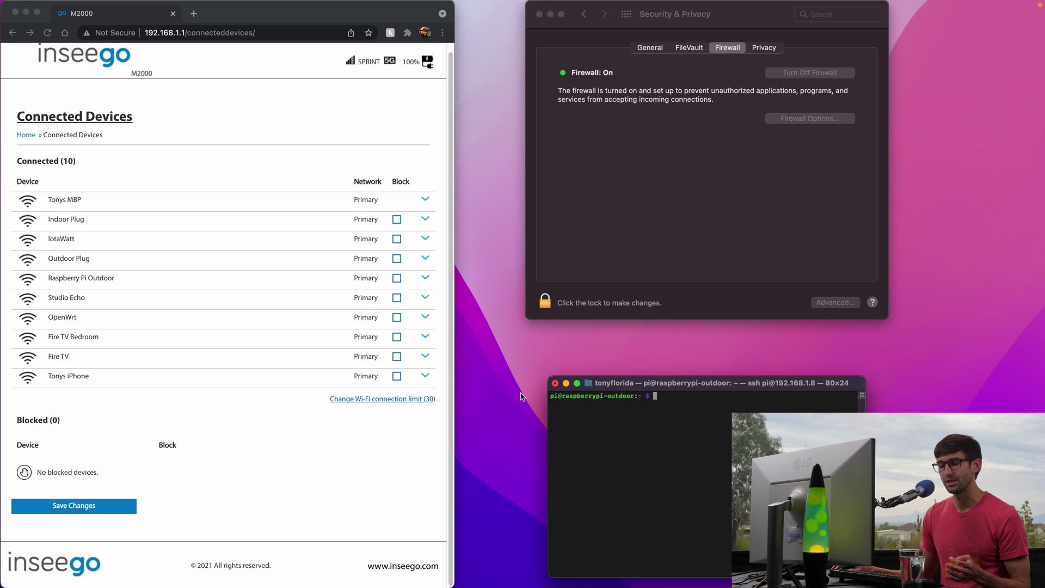
pyautogui.click(299, 283)
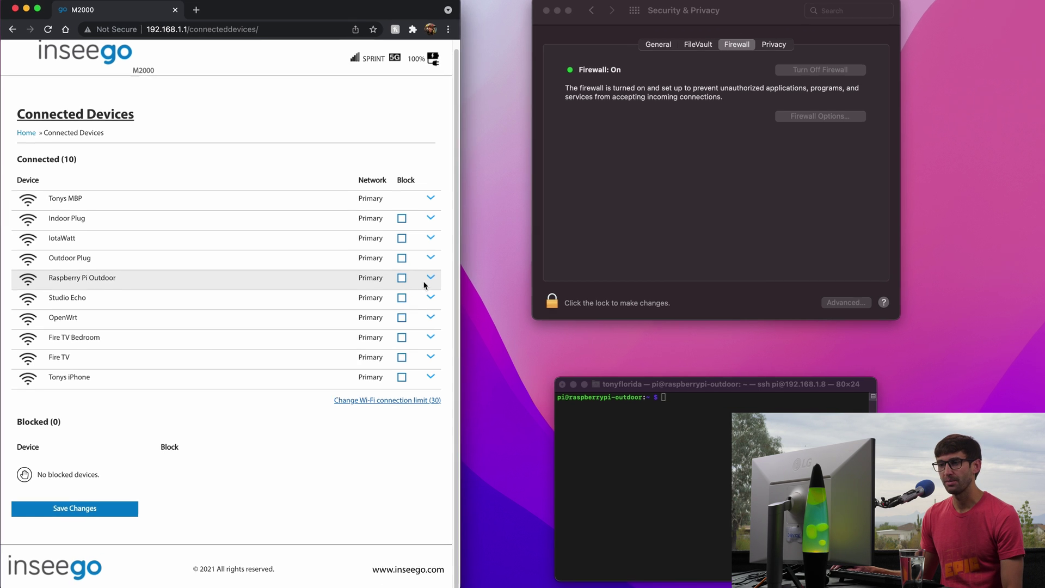
pyautogui.click(425, 277)
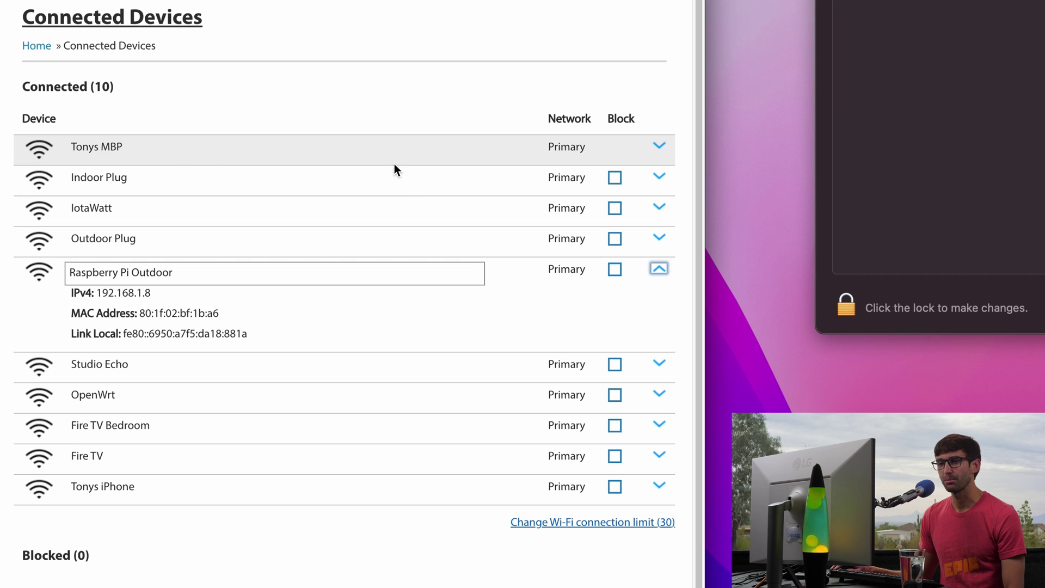
pyautogui.click(658, 145)
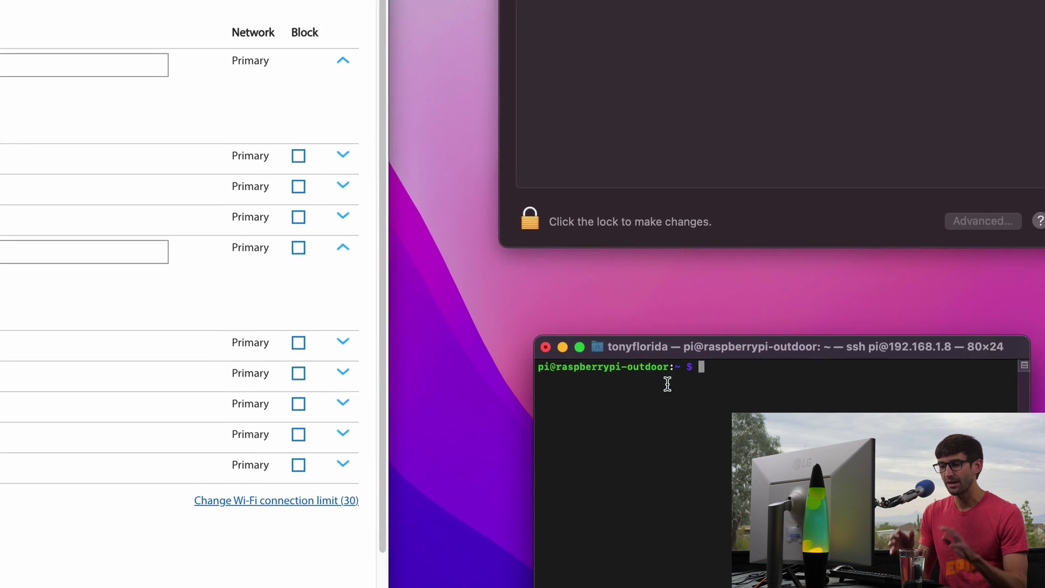
# Step: Run ping 192.168.1.12 from the Raspberry Pi SSH session
pyautogui.write('pin')
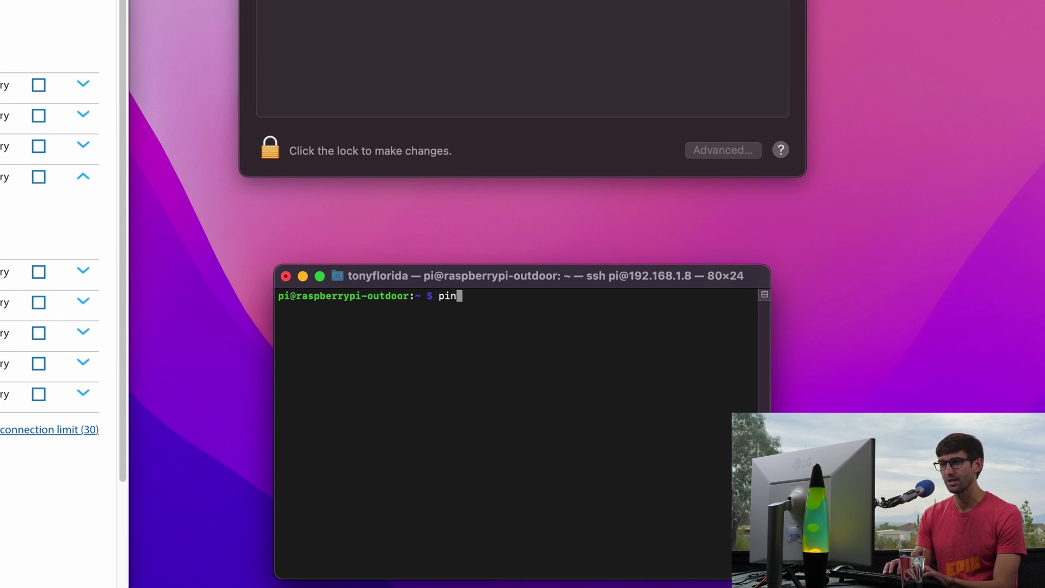
pyautogui.write('g 192.16')
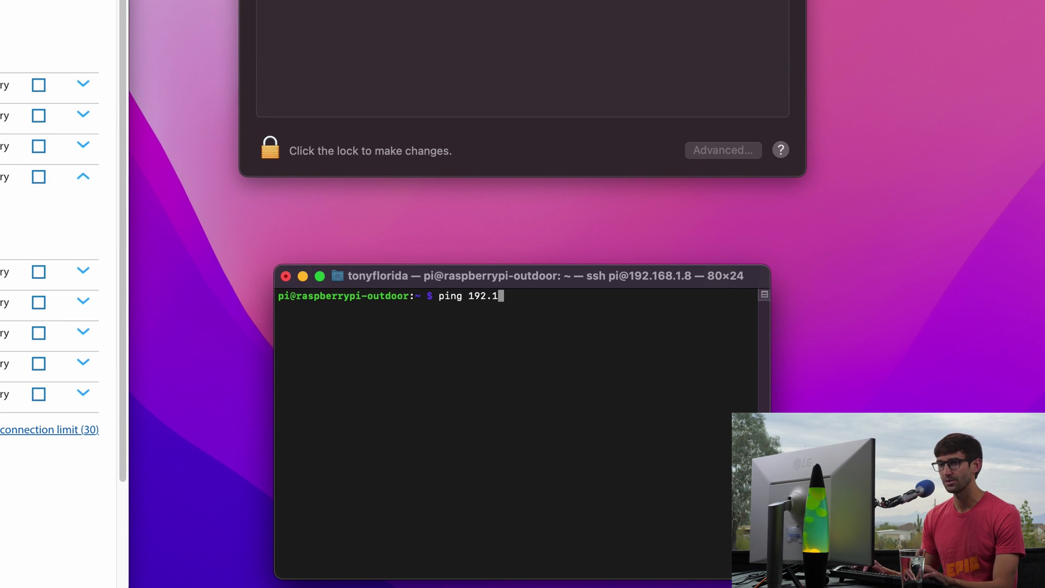
pyautogui.write('8.1.12')
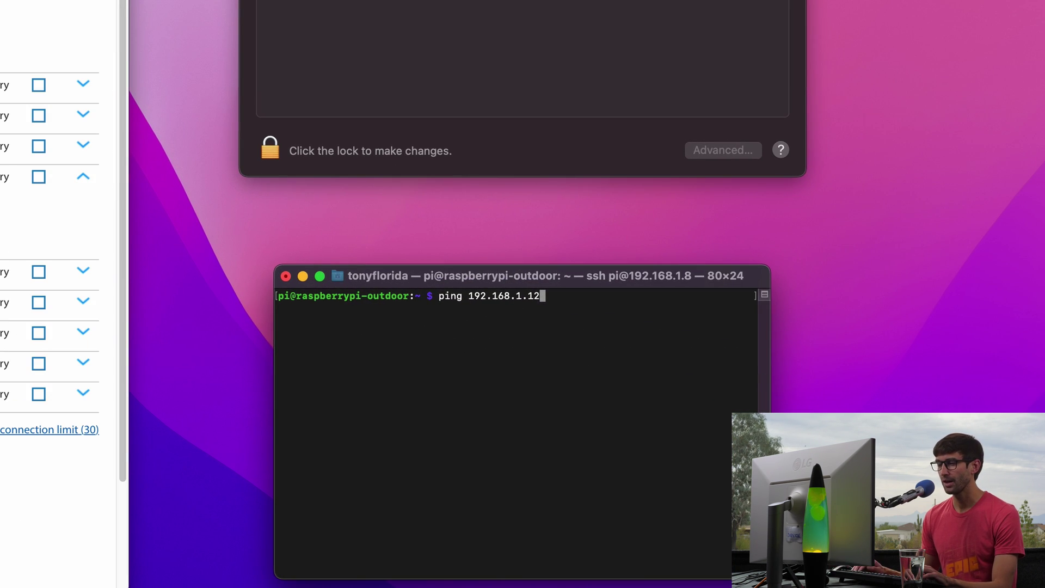
pyautogui.press('Return')
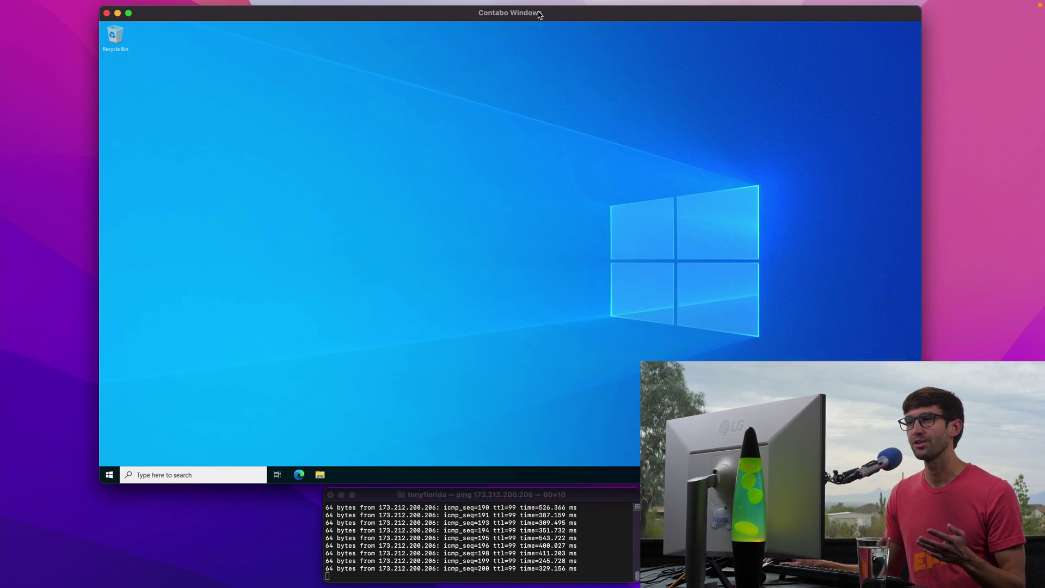
# Step: Bring the remote Windows desktop forward and search 'def' to launch Windows Defender Firewall
pyautogui.moveTo(538, 14); pyautogui.dragTo(552, 11)
pyautogui.moveTo(512, 495); pyautogui.dragTo(496, 486)
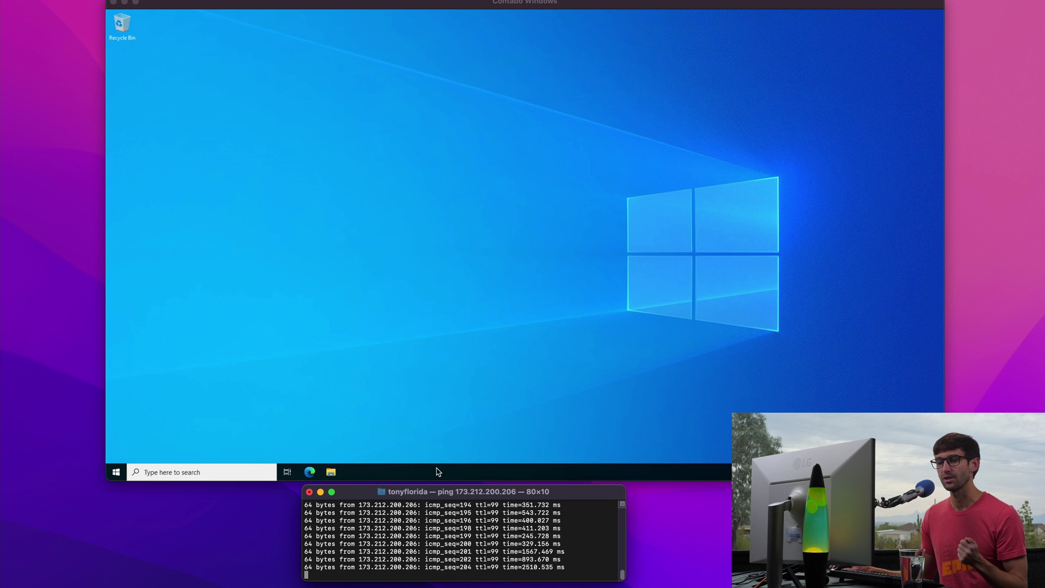
pyautogui.click(267, 416)
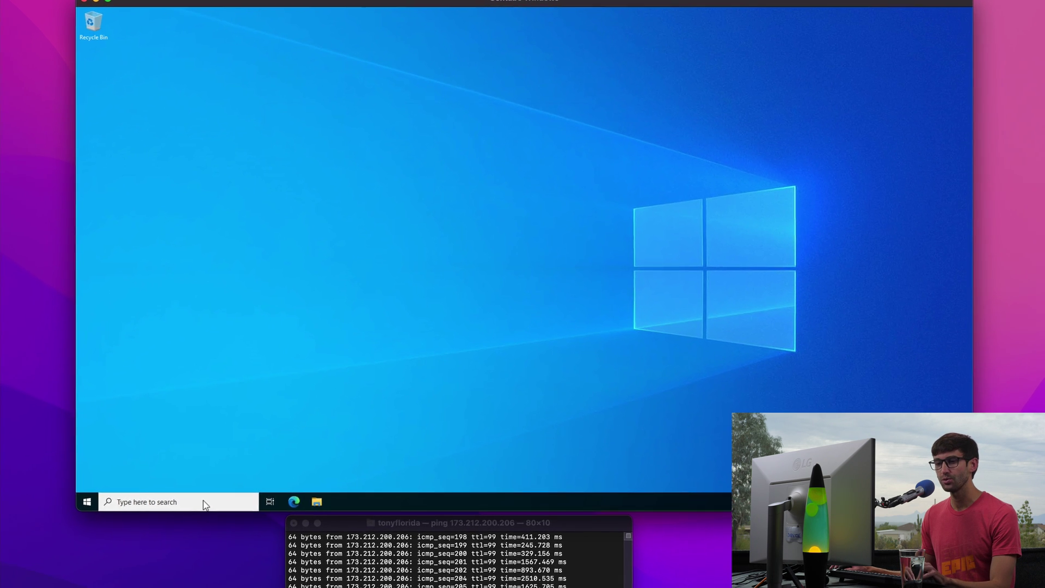
pyautogui.click(172, 545)
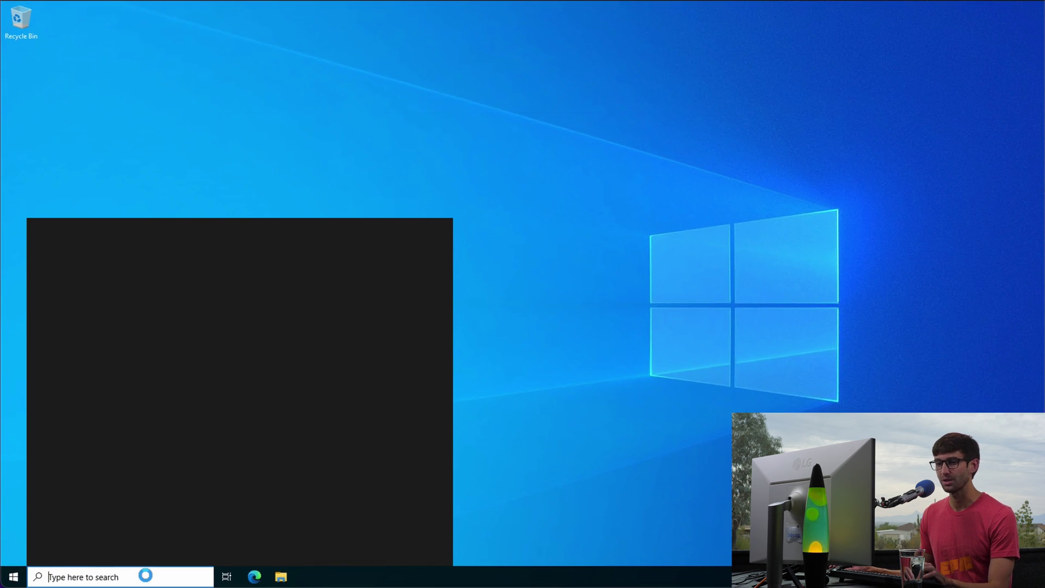
pyautogui.write('def')
pyautogui.press('Return')
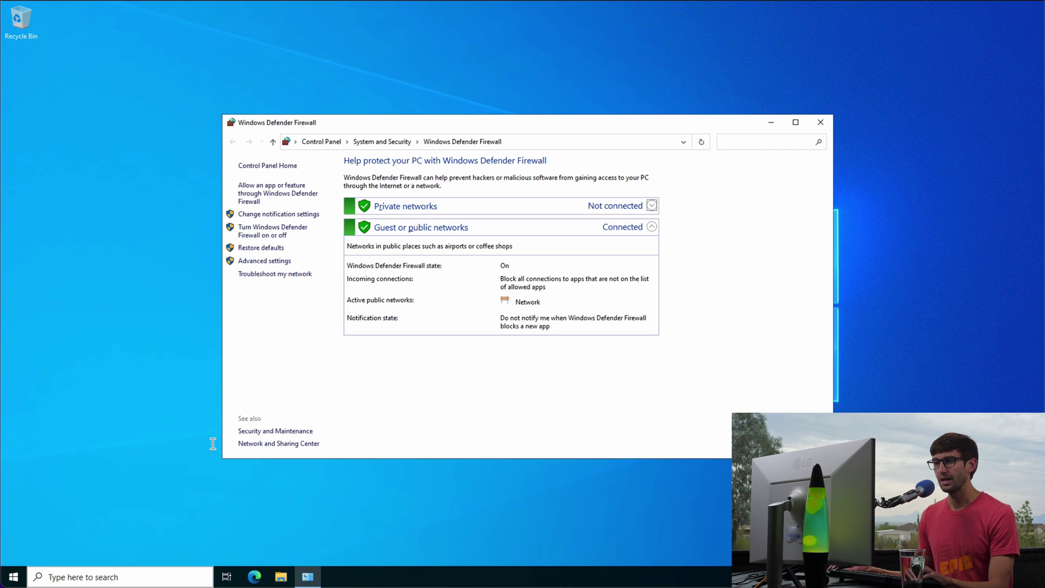
# Step: In Advanced settings, start a Custom inbound rule for all programs with protocol type ICMPv4
pyautogui.click(272, 261)
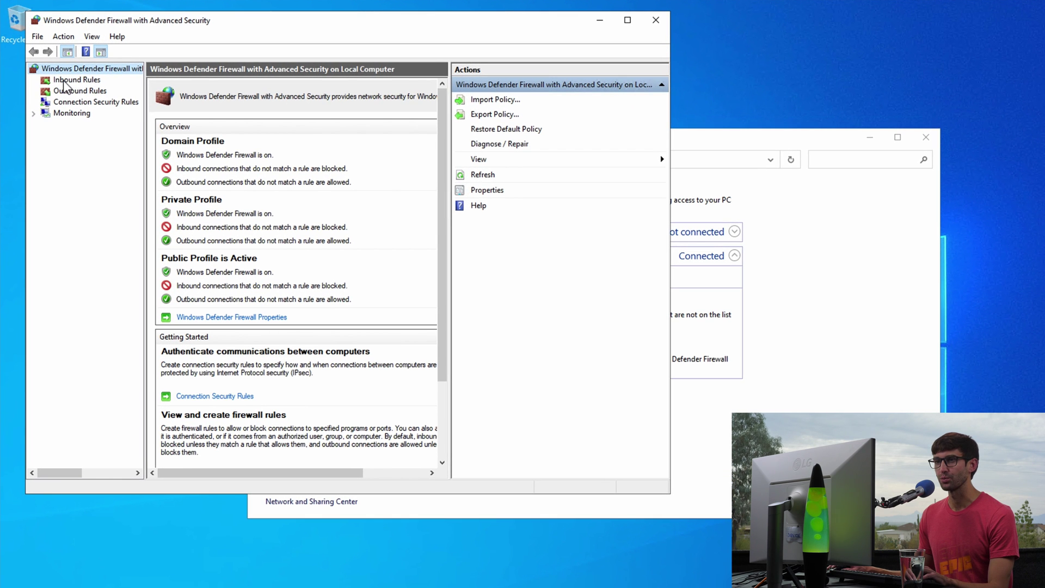
pyautogui.click(76, 80)
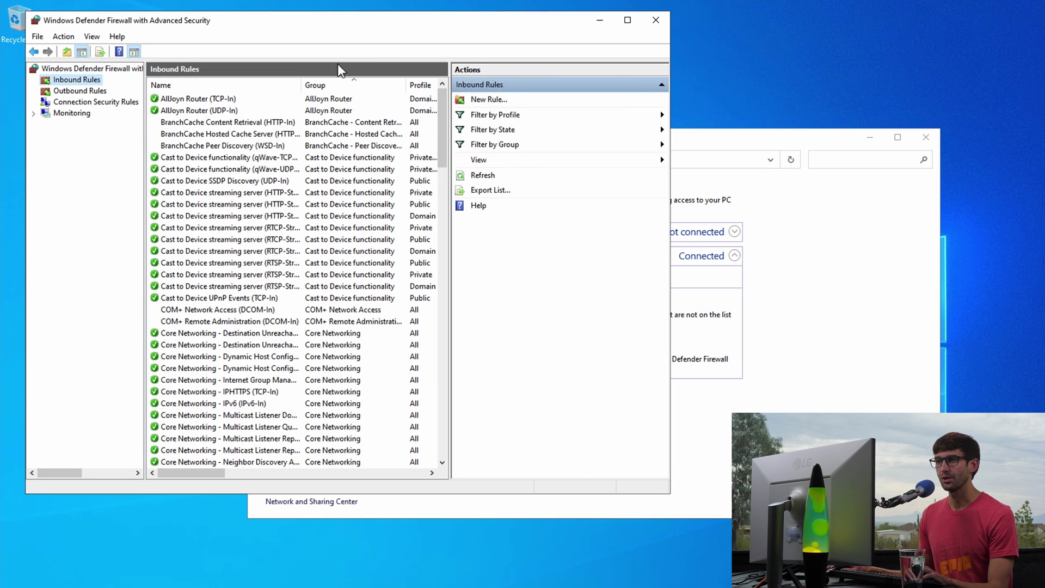
pyautogui.click(489, 100)
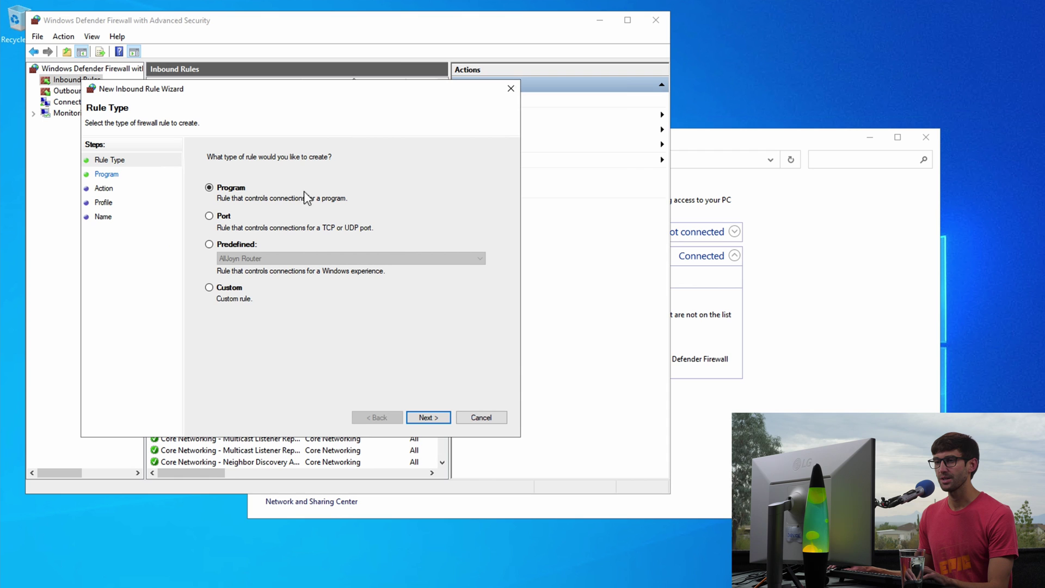
pyautogui.click(209, 287)
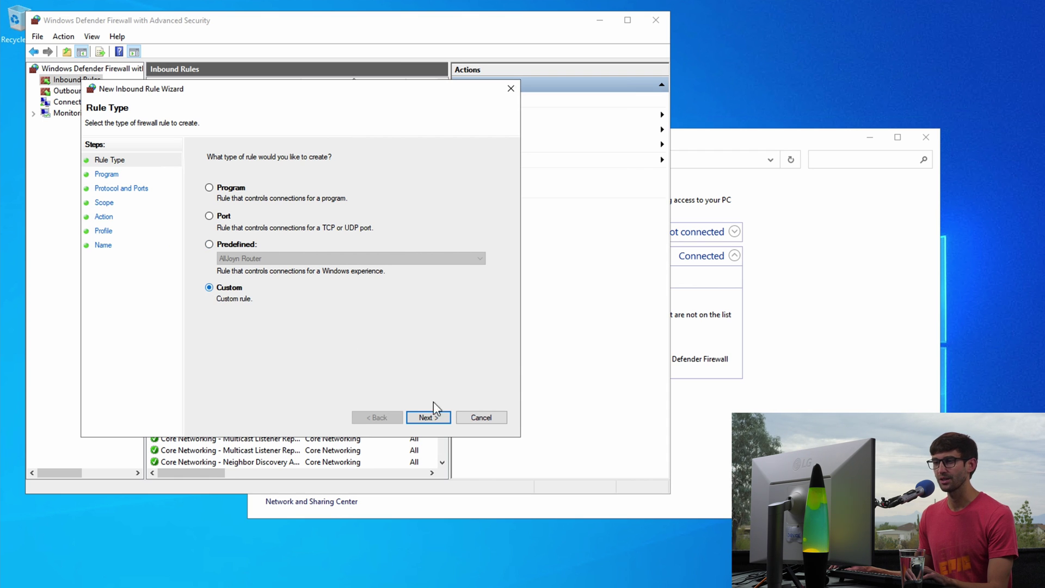
pyautogui.click(427, 417)
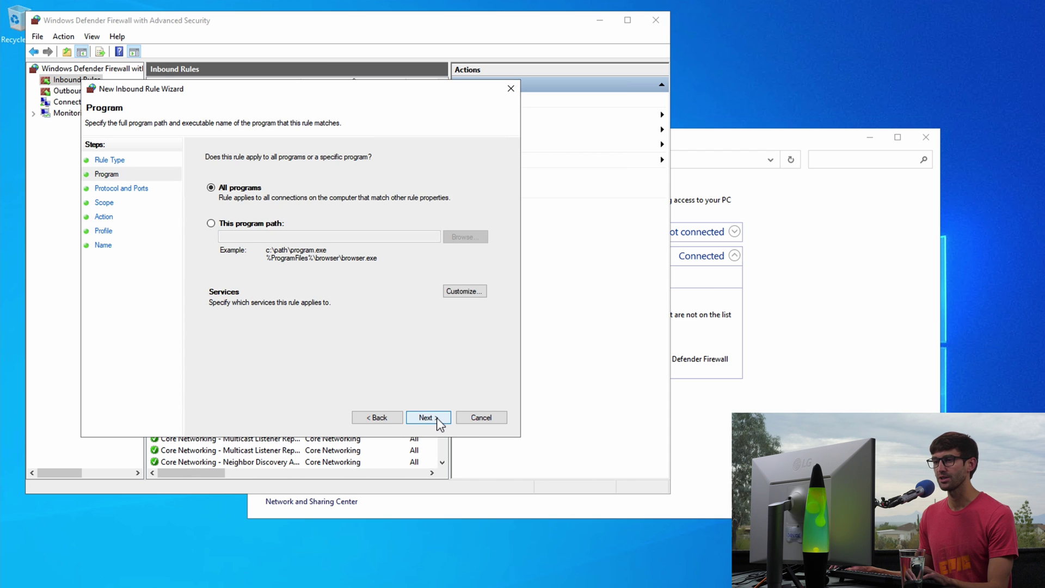
pyautogui.click(437, 417)
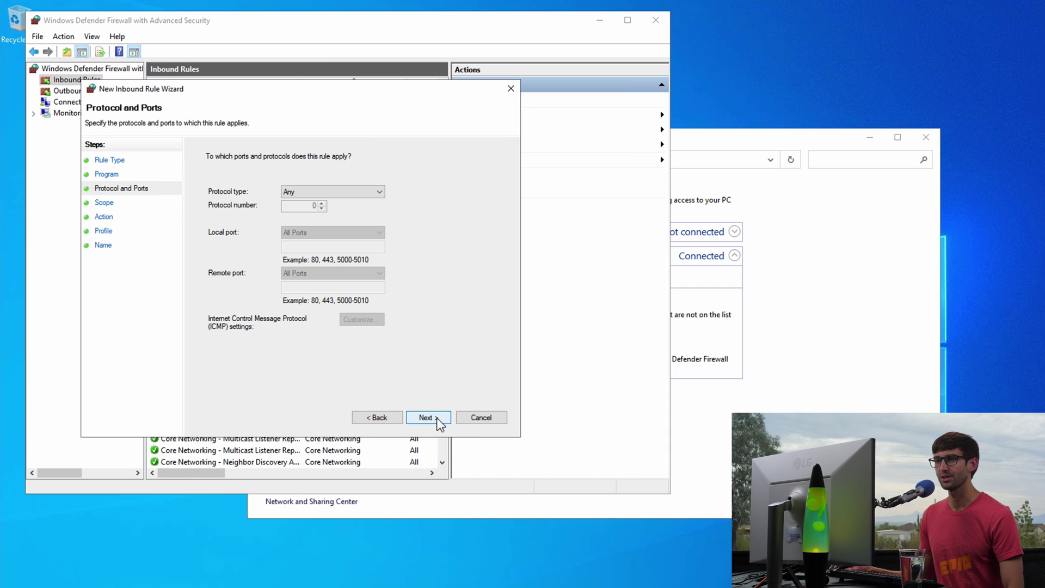
pyautogui.click(378, 191)
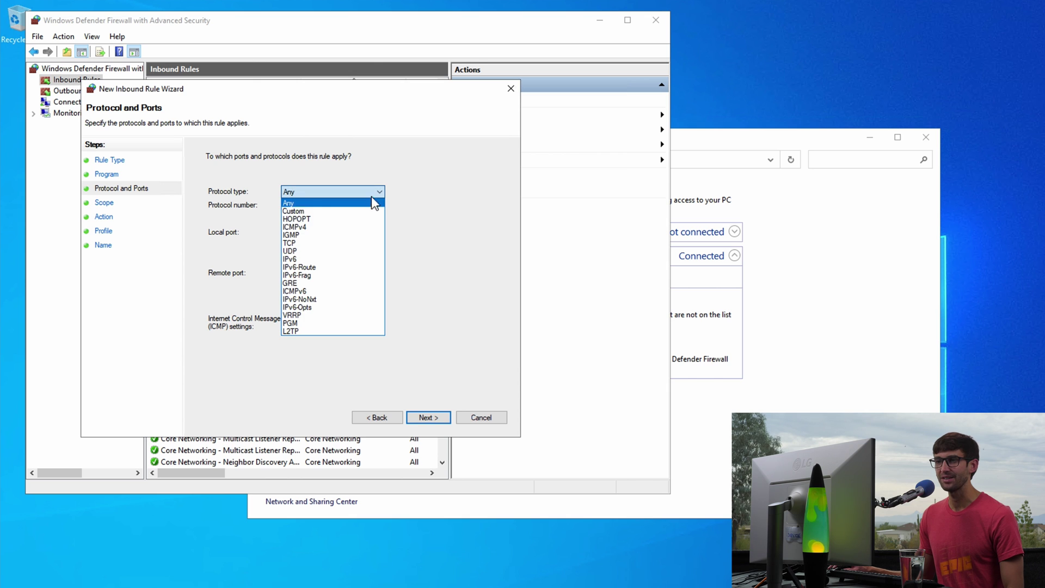
pyautogui.click(306, 227)
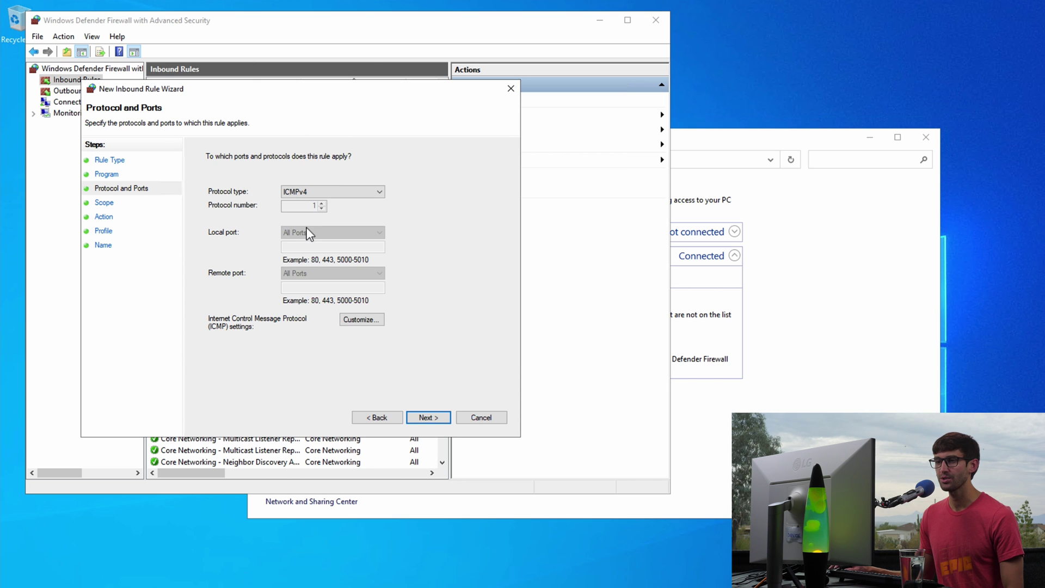
# Step: Restrict the new inbound rule's protocol settings to specific ICMP types
pyautogui.click(372, 320)
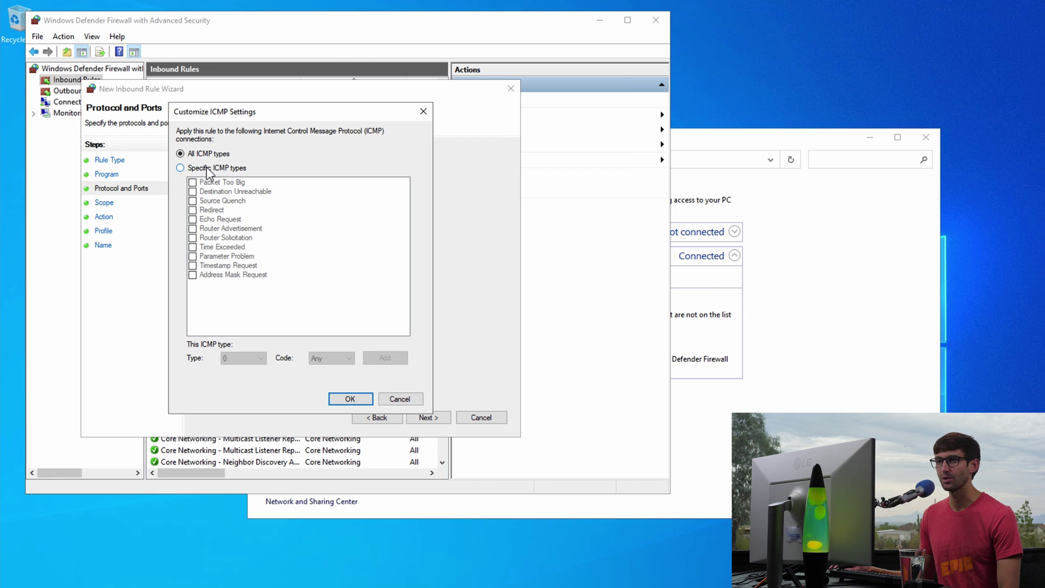
pyautogui.click(201, 169)
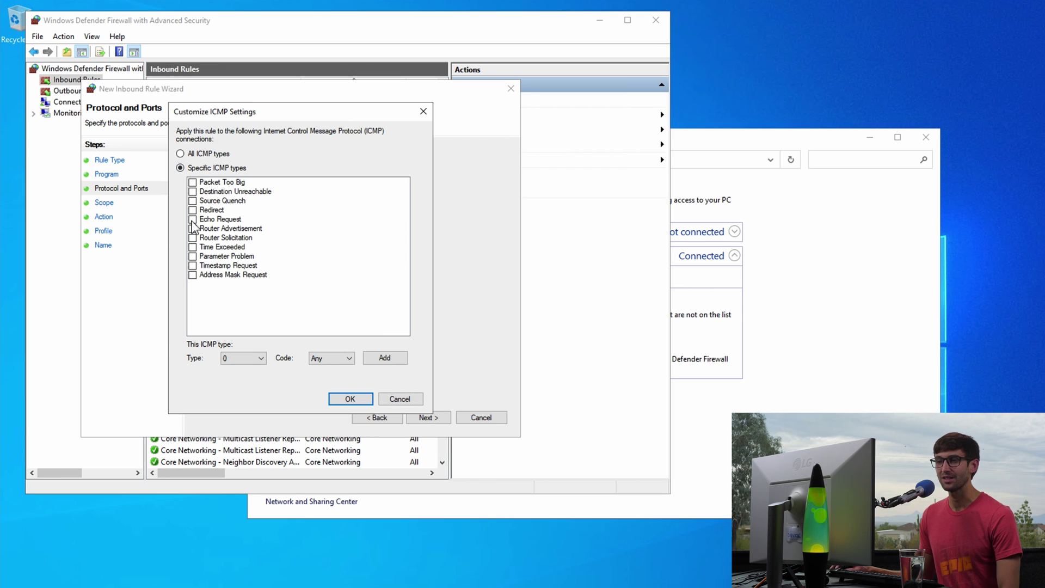
pyautogui.click(351, 399)
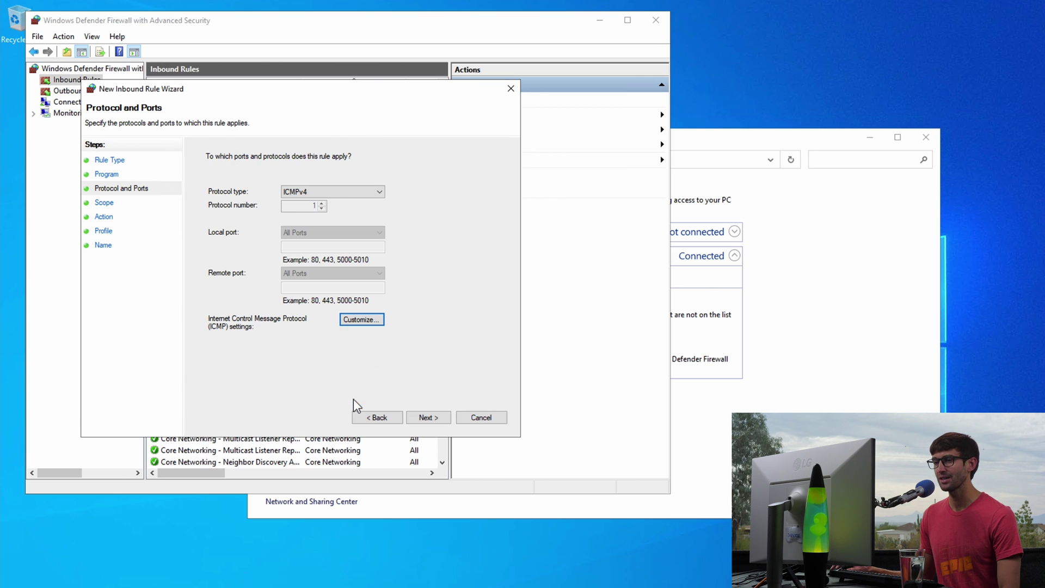
# Step: Keep any IP scope, block the connection on all profiles, and name it 'Block Ping Echo Request'
pyautogui.click(445, 420)
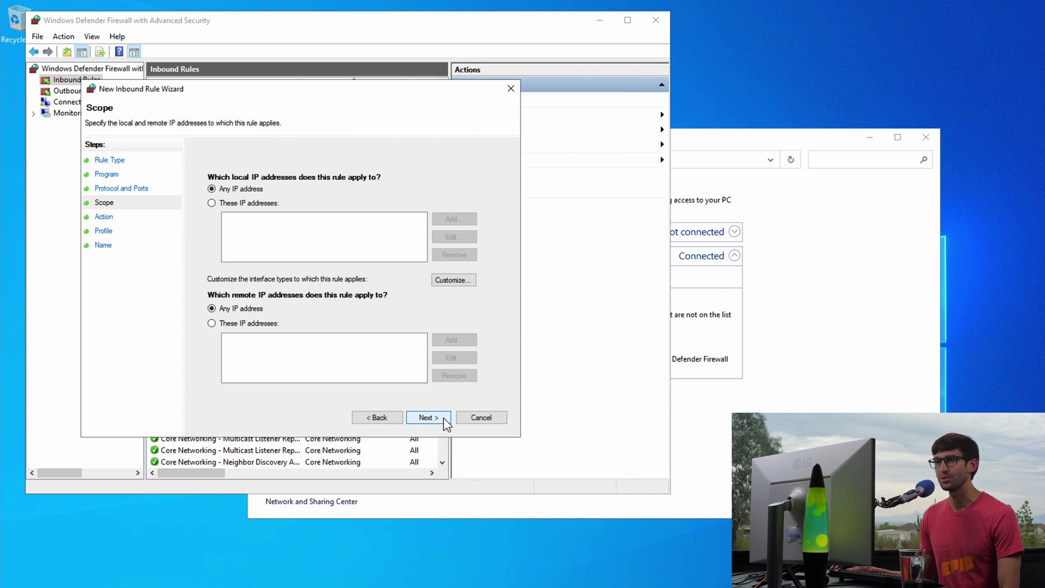
pyautogui.click(445, 420)
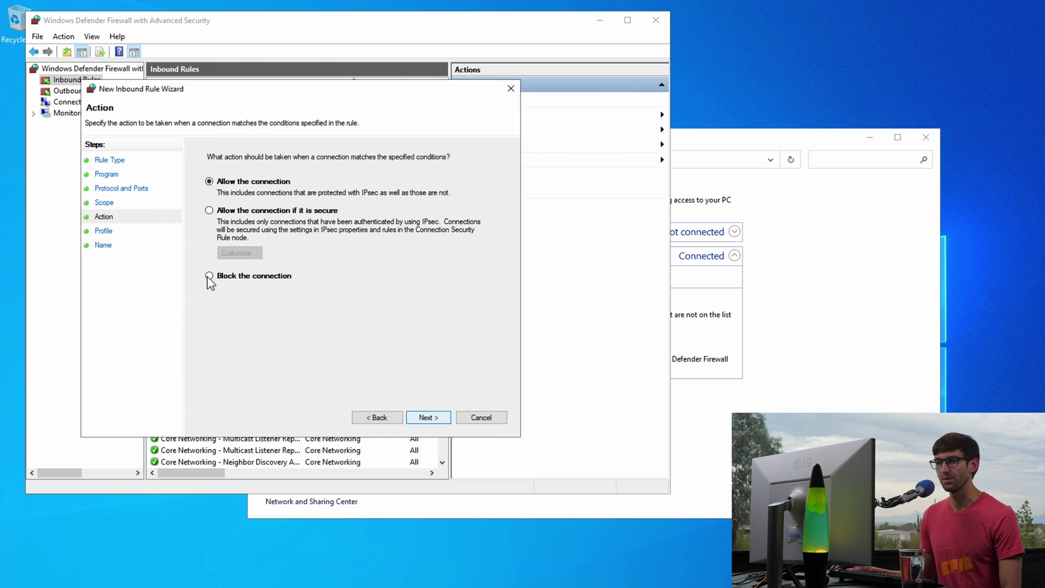
pyautogui.click(438, 420)
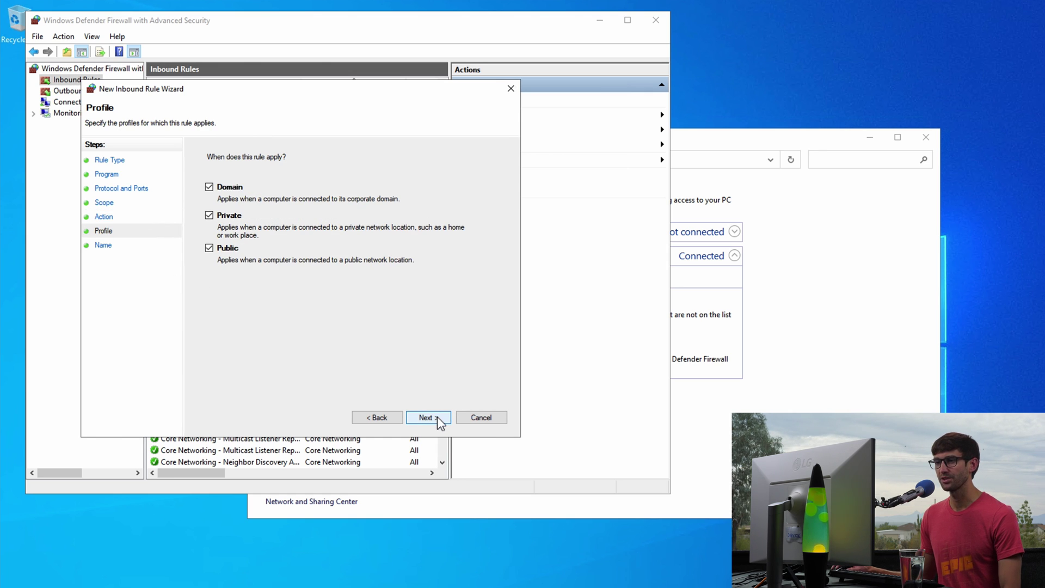
pyautogui.click(436, 417)
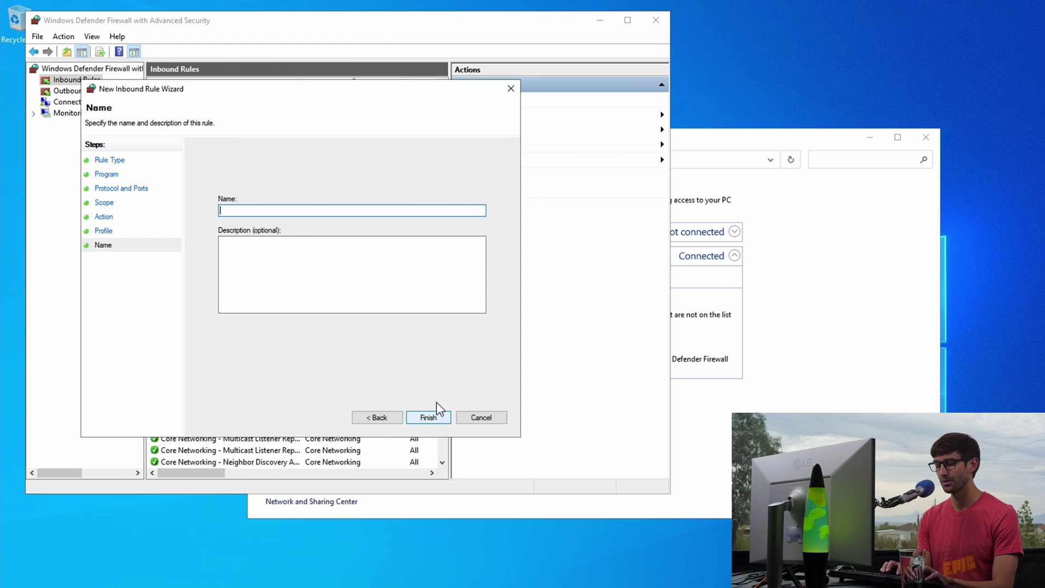
pyautogui.write('Block Ping Echo Request')
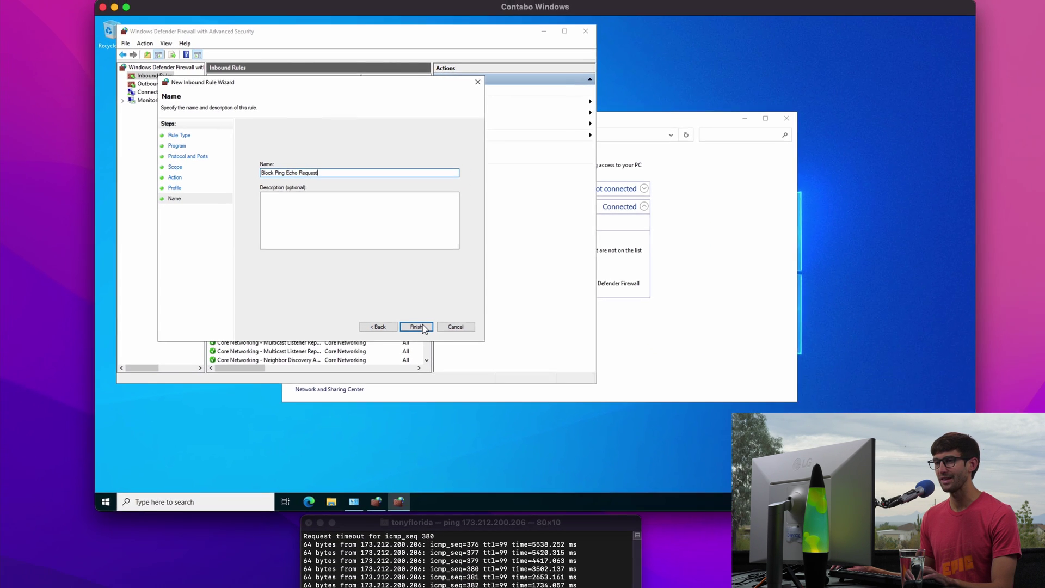
# Step: Complete the wizard so the 'Block Ping Echo Request' inbound rule takes effect
pyautogui.click(414, 309)
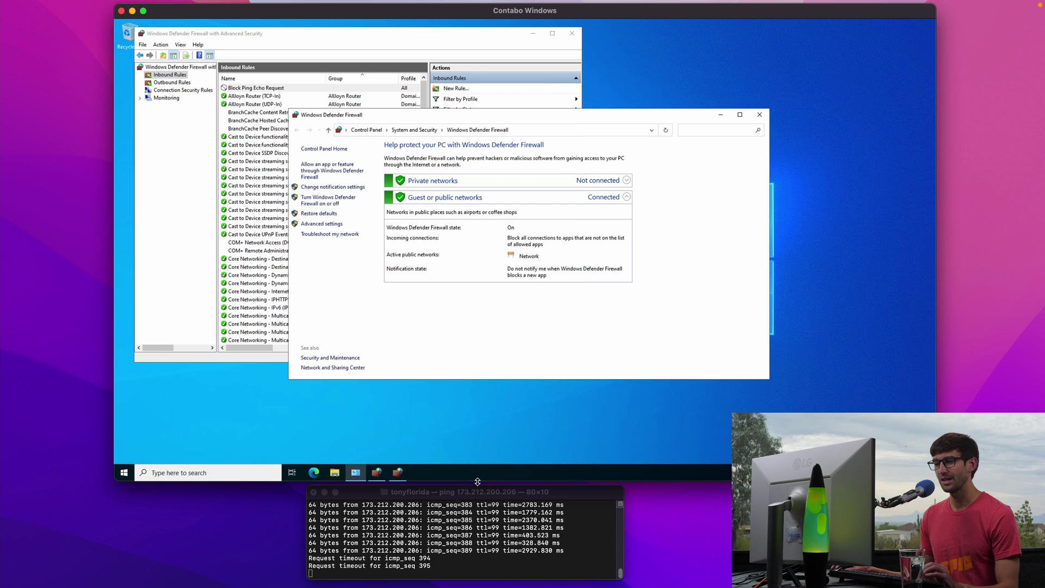